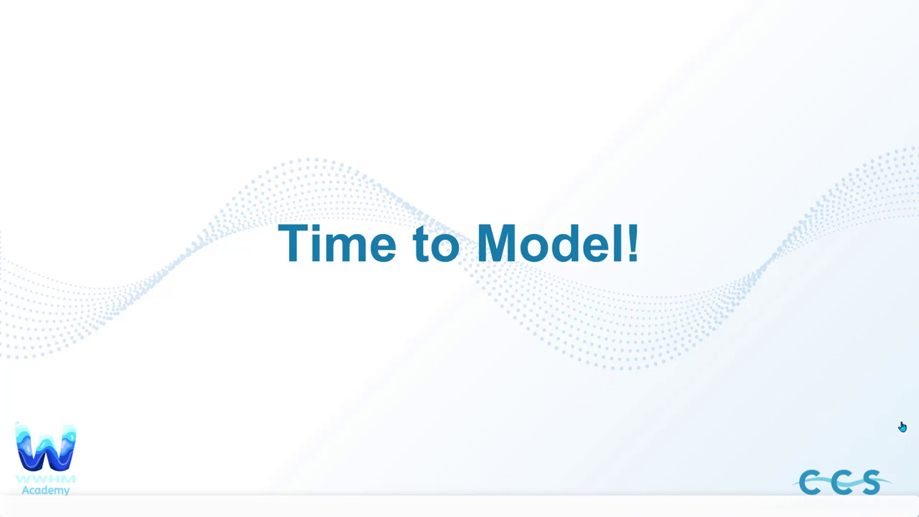
Step: End the slide show, switch to the Teams meeting and share the Western Washington Hydrology Model 2012 window
{"action": "key", "text": "Escape"}
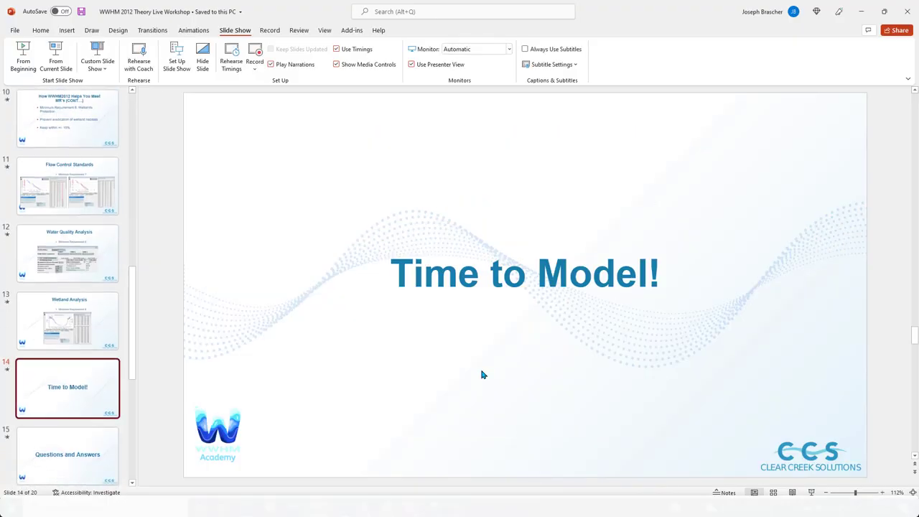
{"action": "mouse_move", "coordinate": [362, 509]}
{"action": "left_click", "coordinate": [404, 459]}
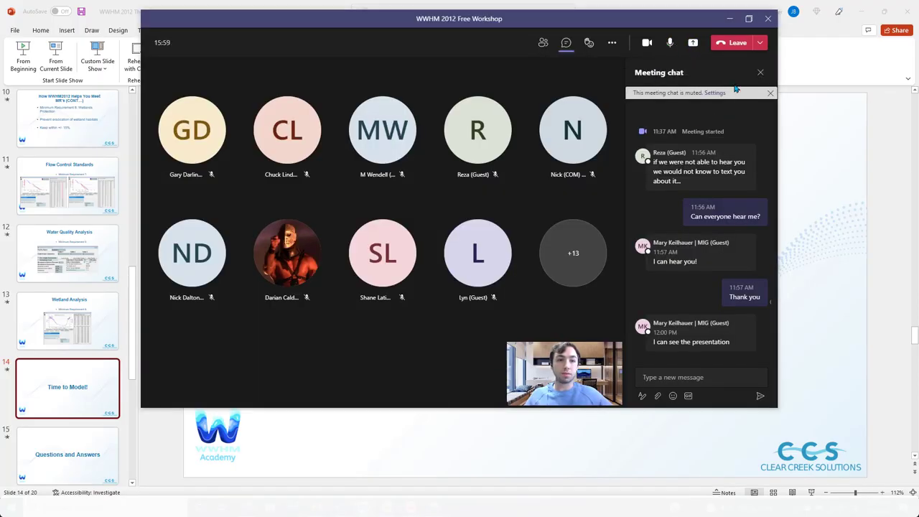
{"action": "left_click", "coordinate": [693, 42]}
{"action": "left_click", "coordinate": [693, 42]}
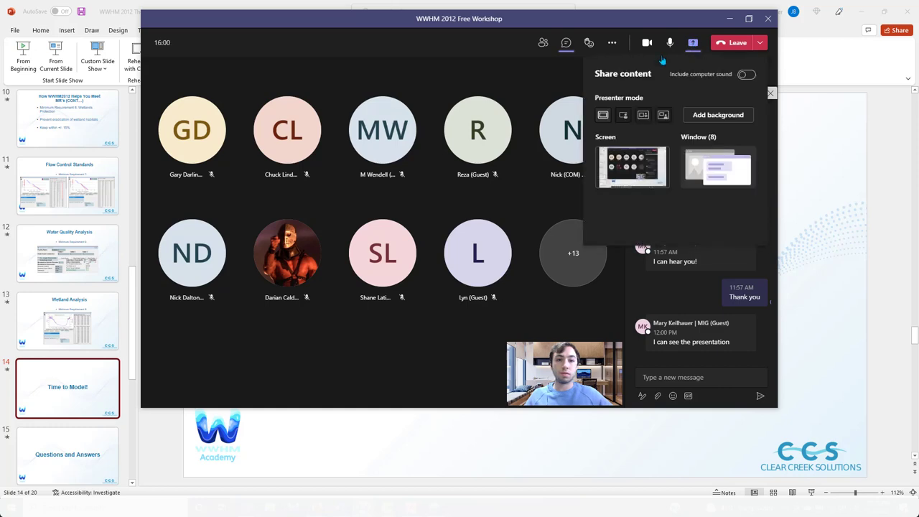
{"action": "left_click", "coordinate": [718, 165]}
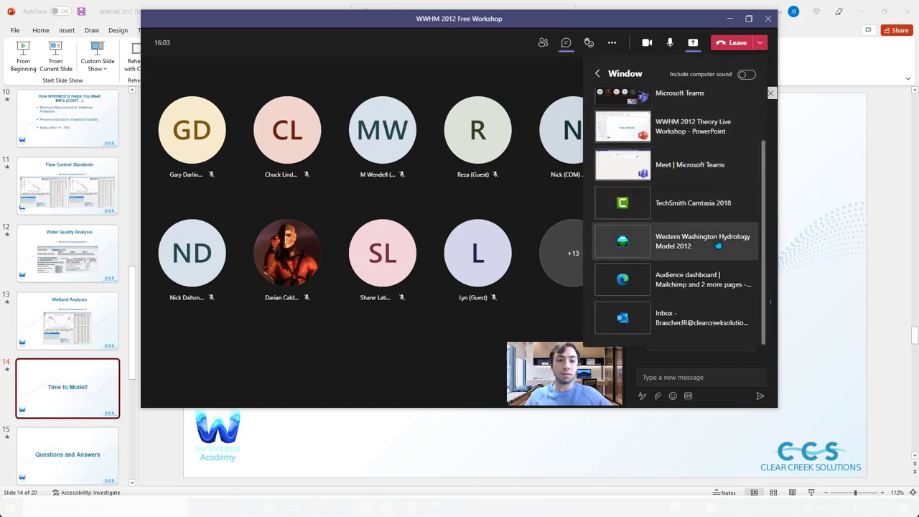
{"action": "left_click", "coordinate": [715, 244]}
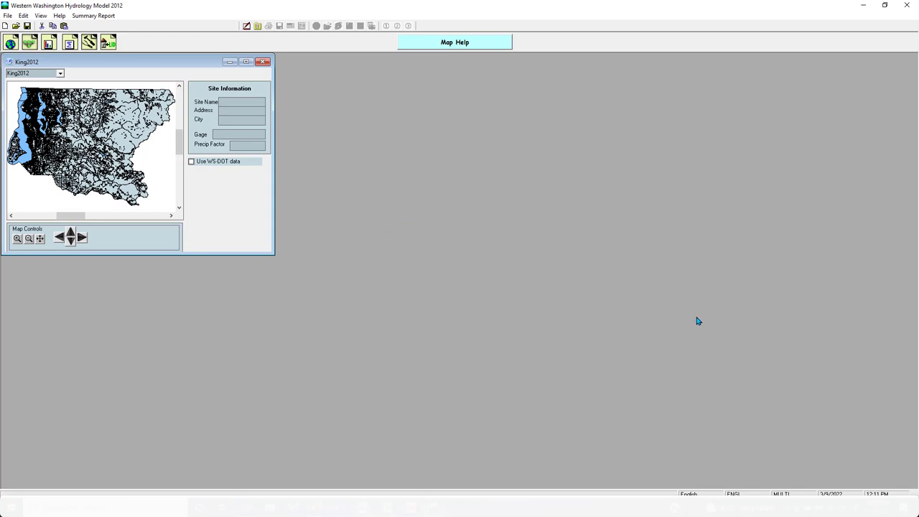
Step: Switch to the Teams meeting, set the meeting chat notifications to Unmute, and minimize the meeting window
{"action": "left_click", "coordinate": [463, 507]}
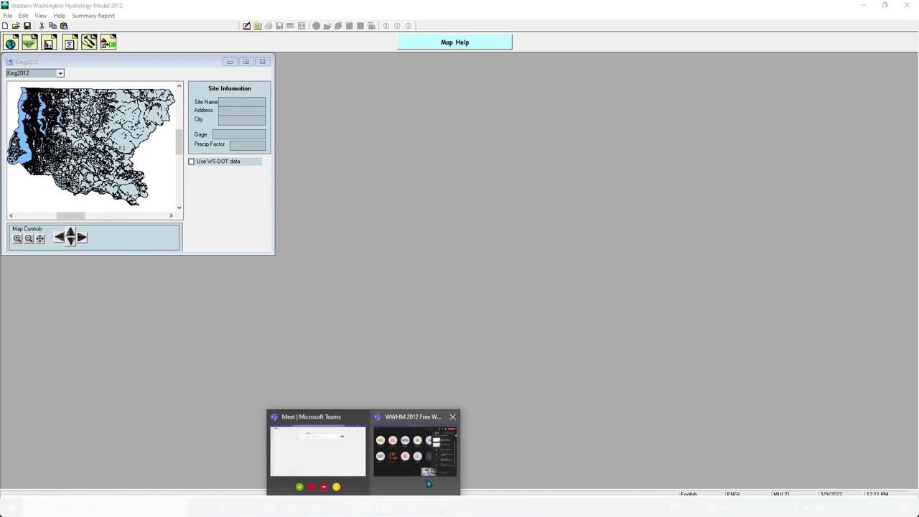
{"action": "left_click", "coordinate": [413, 452]}
{"action": "left_click", "coordinate": [707, 372]}
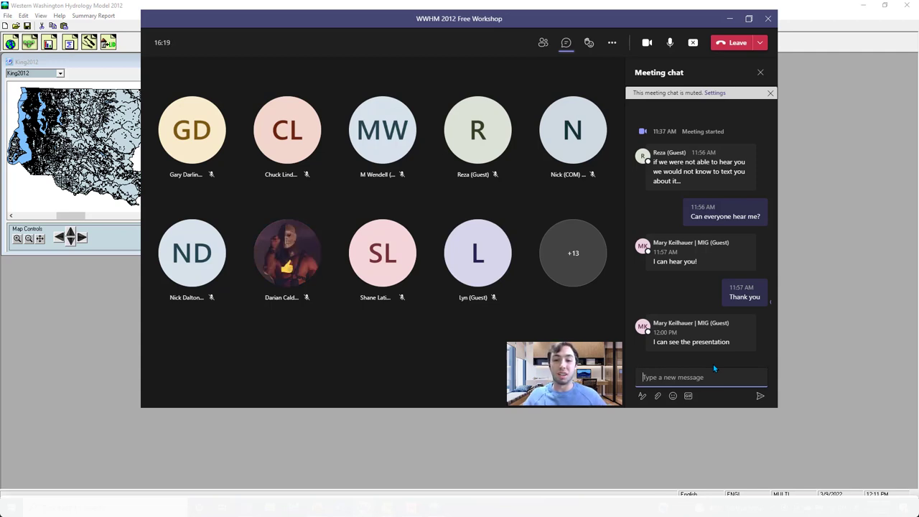
{"action": "left_click", "coordinate": [717, 93]}
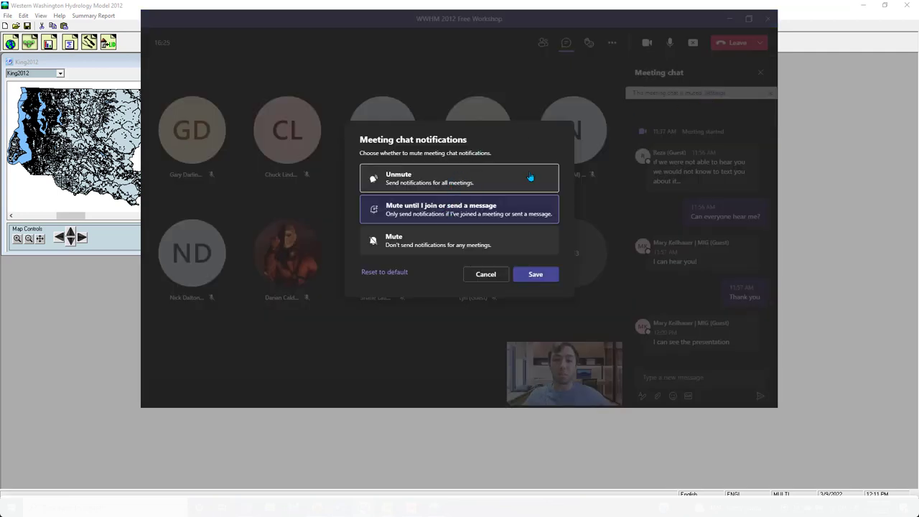
{"action": "left_click", "coordinate": [483, 183]}
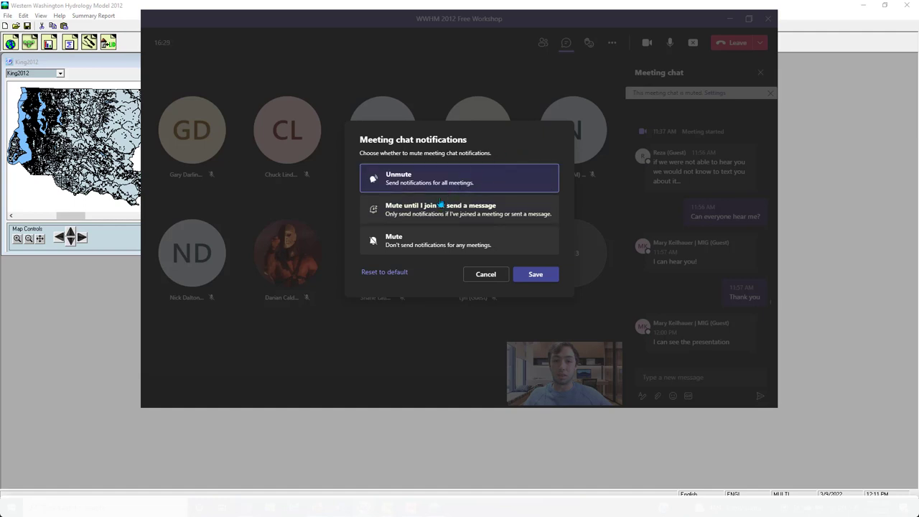
{"action": "left_click", "coordinate": [528, 278]}
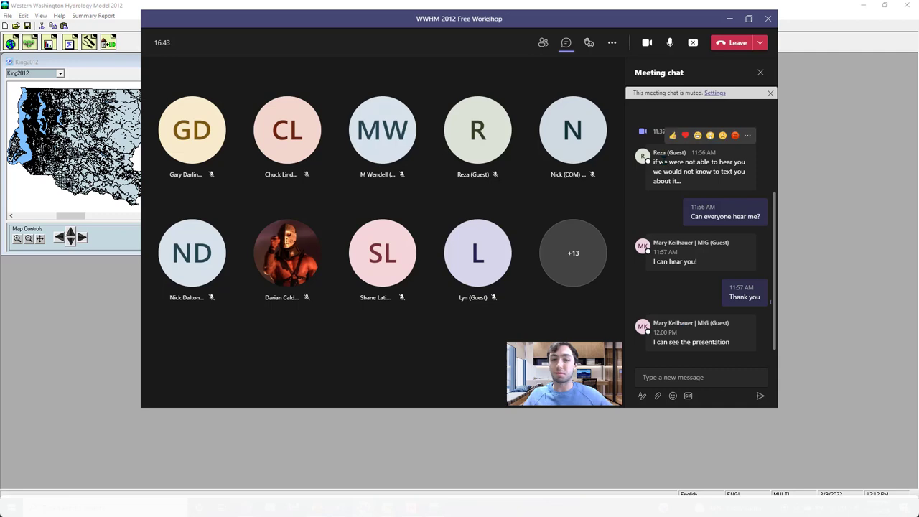
{"action": "left_click", "coordinate": [728, 19]}
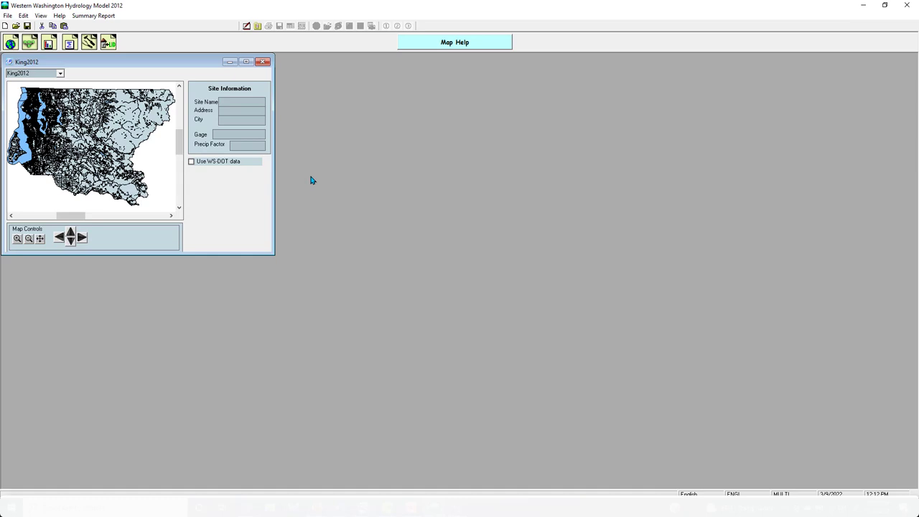
Step: Mark the project site in the western part of the King2012 county map, within the Seatac gage area
{"action": "left_click", "coordinate": [35, 148]}
{"action": "left_click", "coordinate": [39, 151]}
{"action": "left_click", "coordinate": [43, 160]}
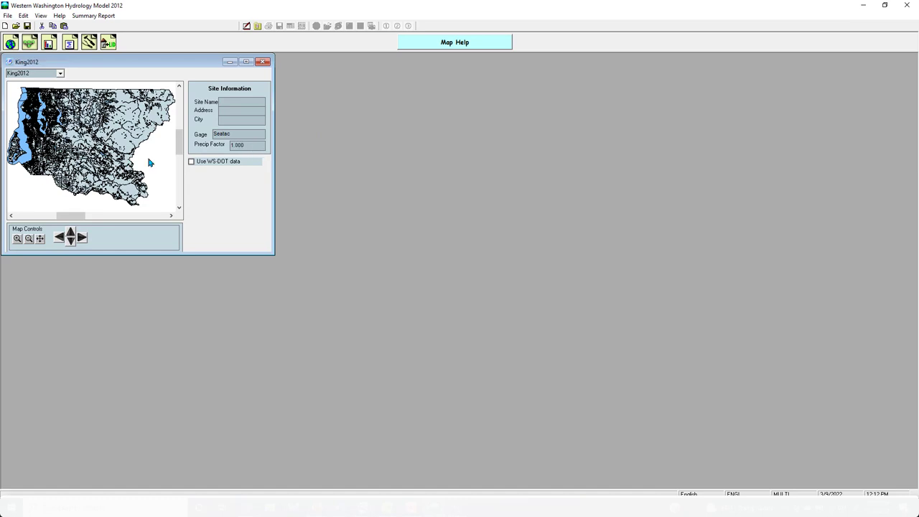
{"action": "left_click", "coordinate": [47, 146]}
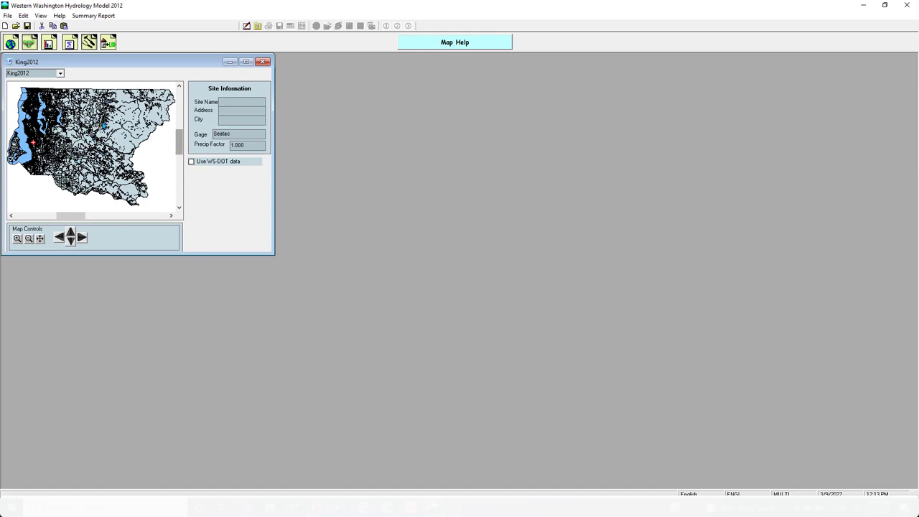
Step: Place a basin element in the third row, third column of the Predeveloped scenario's schematic grid
{"action": "left_click", "coordinate": [33, 47]}
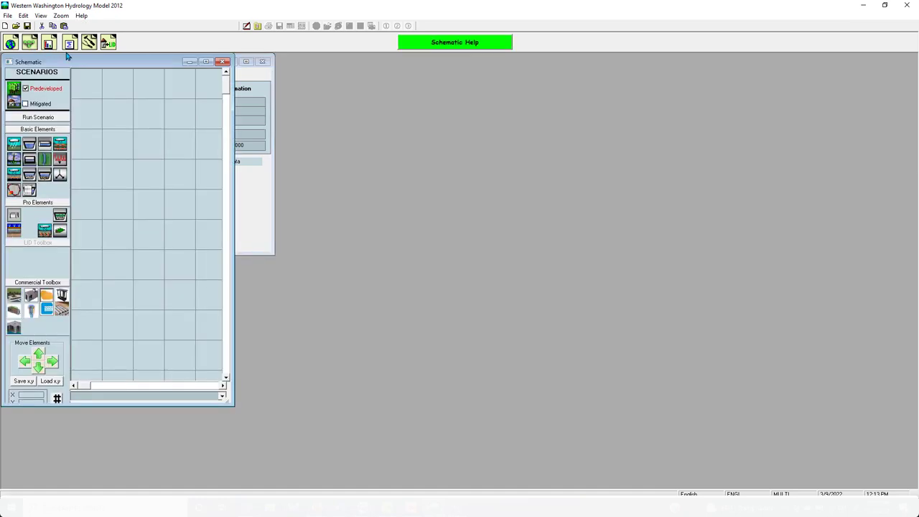
{"action": "left_click", "coordinate": [21, 89]}
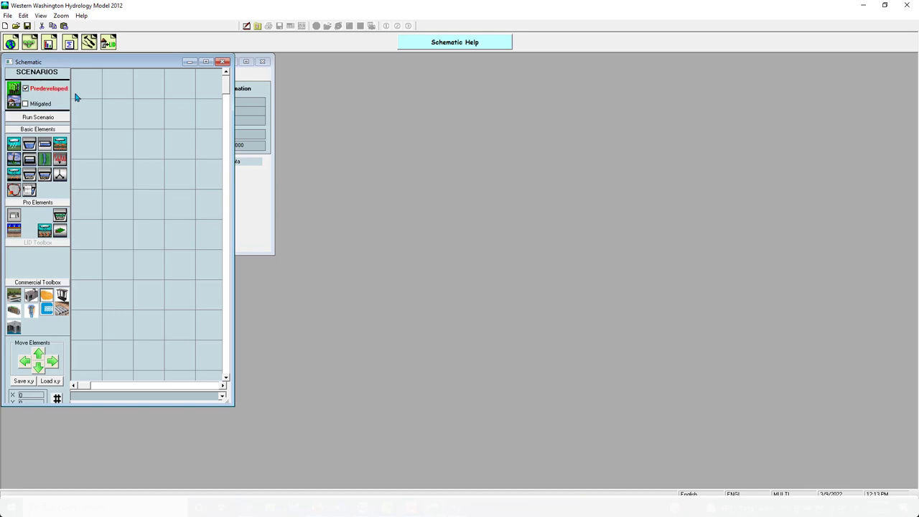
{"action": "left_click", "coordinate": [26, 104]}
{"action": "left_click", "coordinate": [27, 104]}
{"action": "left_click_drag", "start_coordinate": [14, 145], "coordinate": [149, 139]}
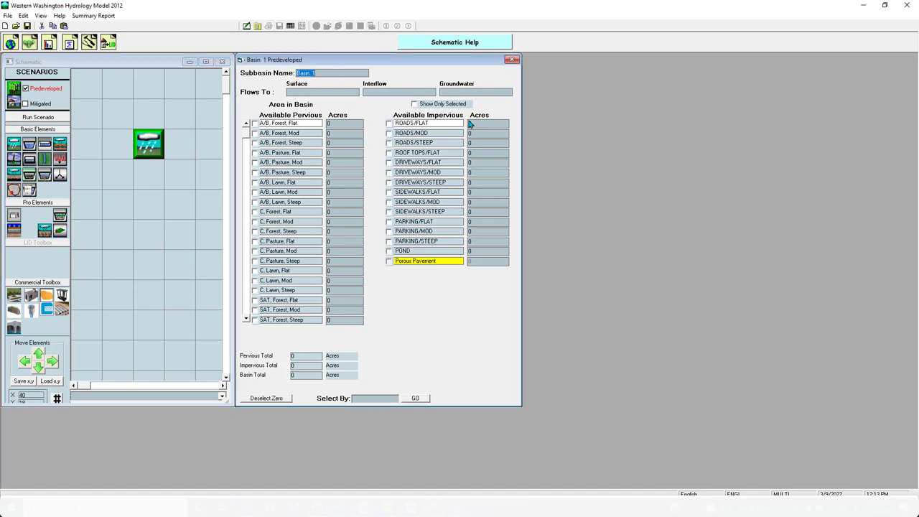
Step: Name the predeveloped subbasin Predeveloped and close the King2012 map window
{"action": "type", "text": "Predeveloped"}
{"action": "left_click", "coordinate": [12, 43]}
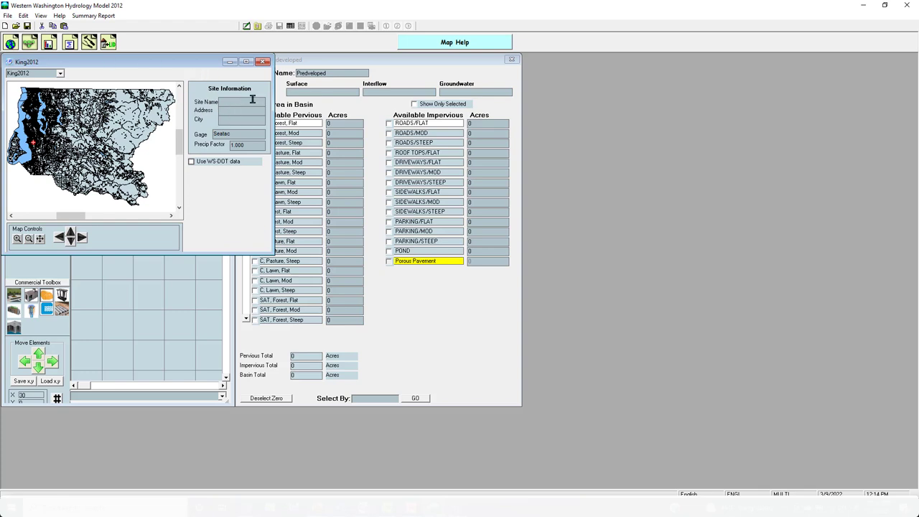
{"action": "left_click", "coordinate": [264, 62]}
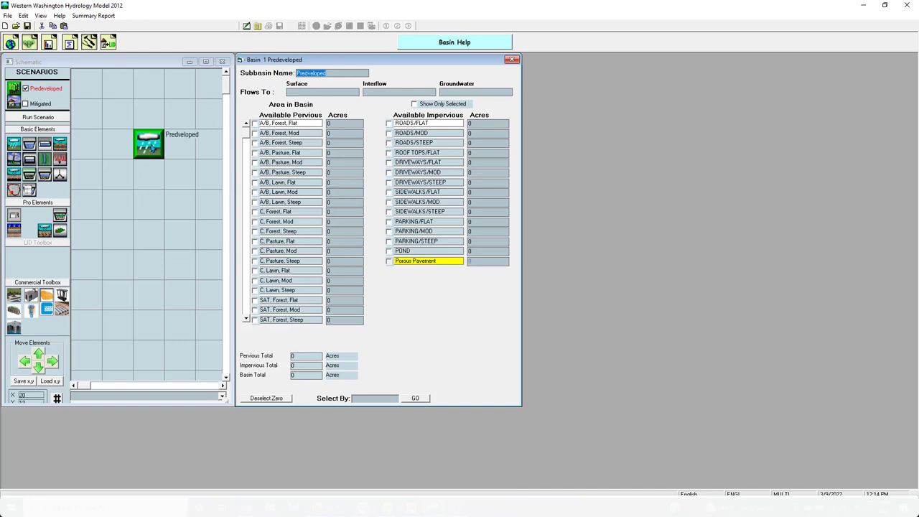
{"action": "left_click", "coordinate": [307, 72]}
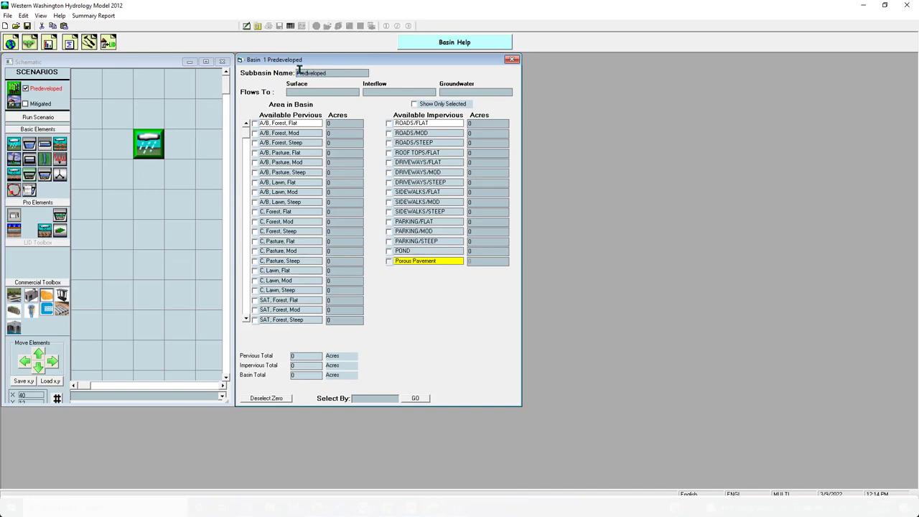
{"action": "left_click", "coordinate": [138, 156]}
Step: Assign 4 acres of C, Forest, Flat to the Predeveloped basin and connect its surface flow and interflow to point of compliance 1
{"action": "left_click", "coordinate": [352, 212]}
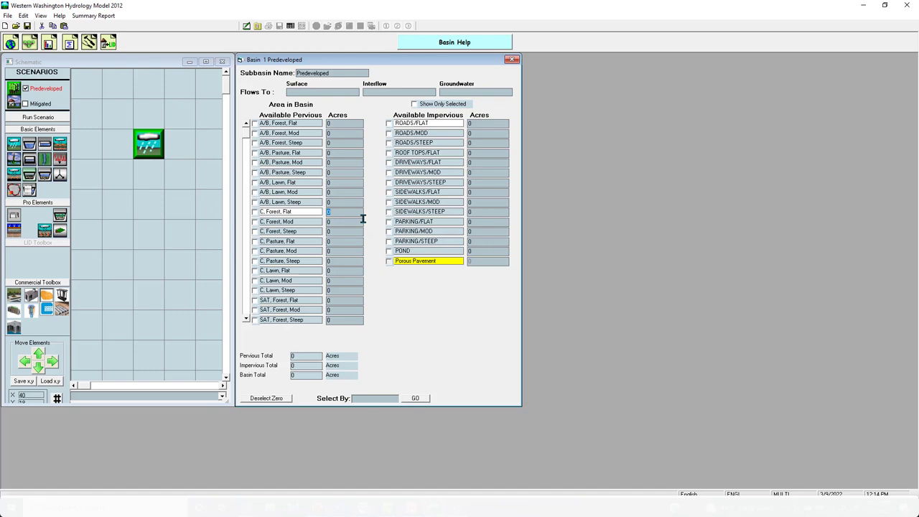
{"action": "left_click", "coordinate": [420, 367]}
{"action": "right_click", "coordinate": [148, 147]}
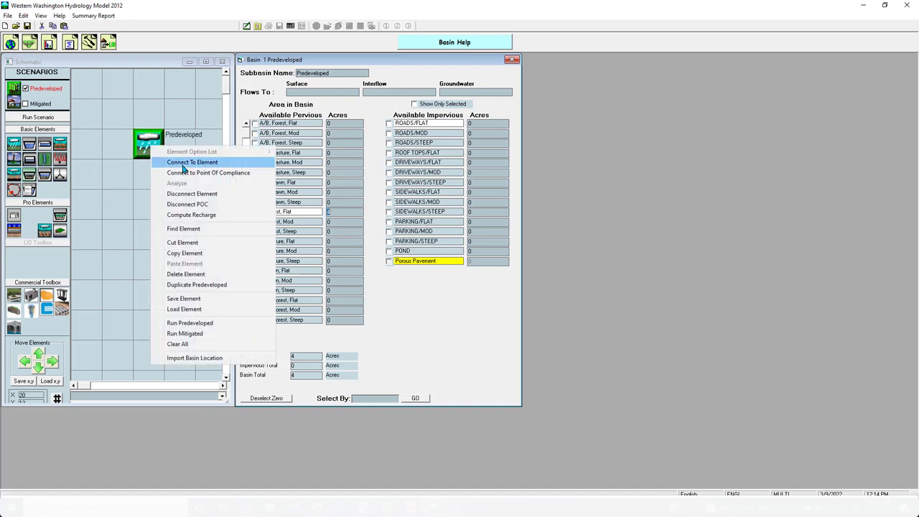
{"action": "left_click", "coordinate": [208, 173]}
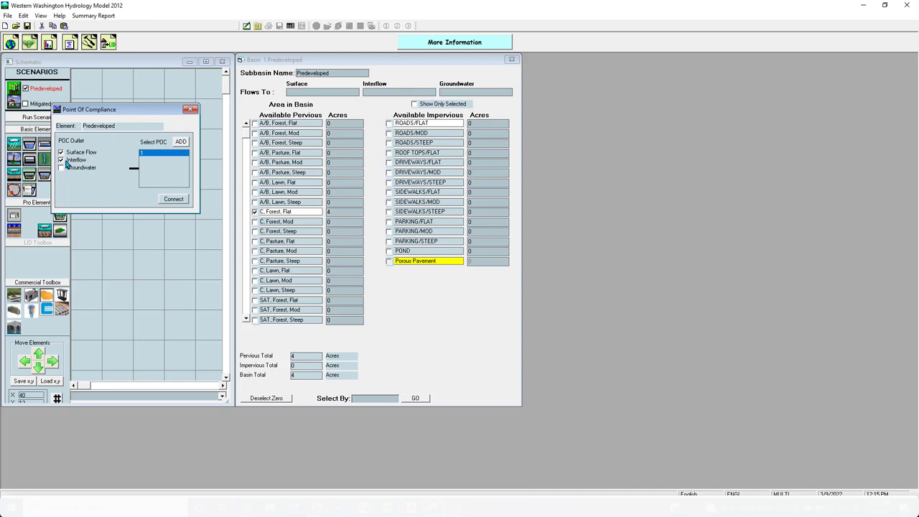
{"action": "left_click", "coordinate": [184, 200]}
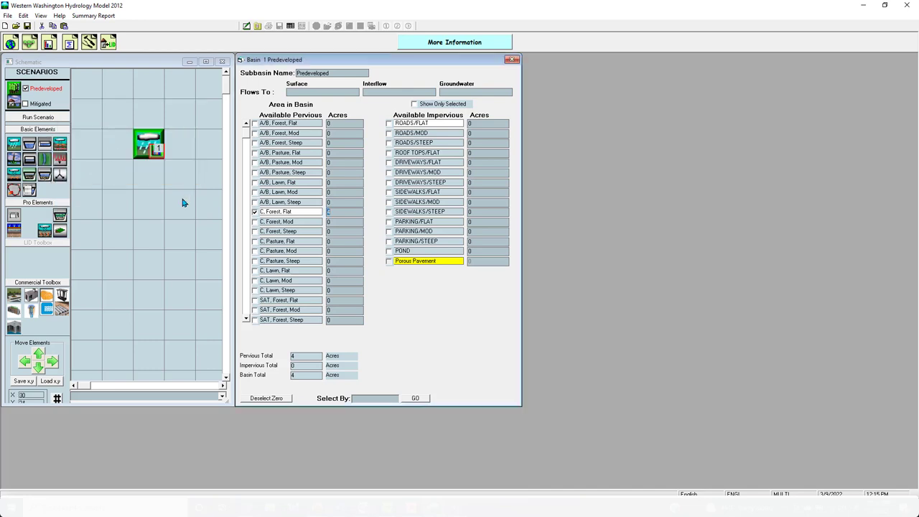
Step: Run the Predeveloped scenario and check the Teams meeting chat during the run
{"action": "left_click", "coordinate": [66, 117]}
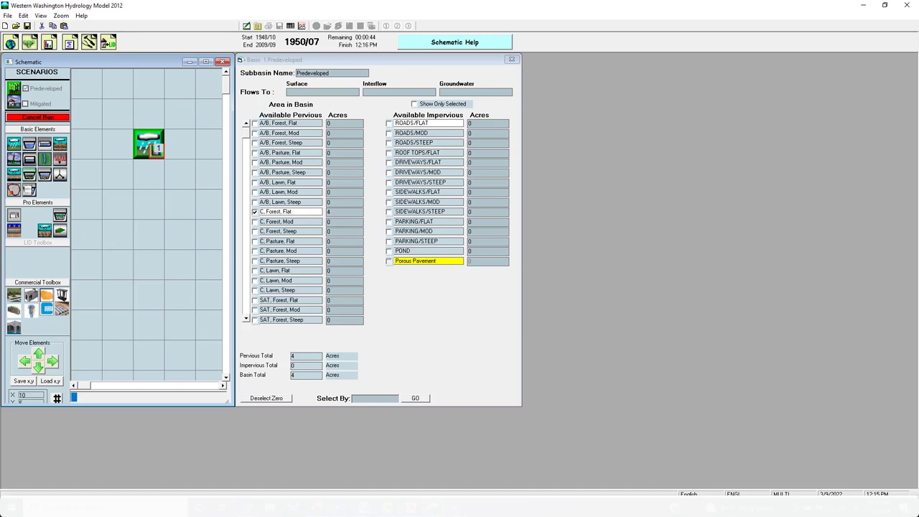
{"action": "mouse_move", "coordinate": [364, 507]}
{"action": "left_click", "coordinate": [415, 452]}
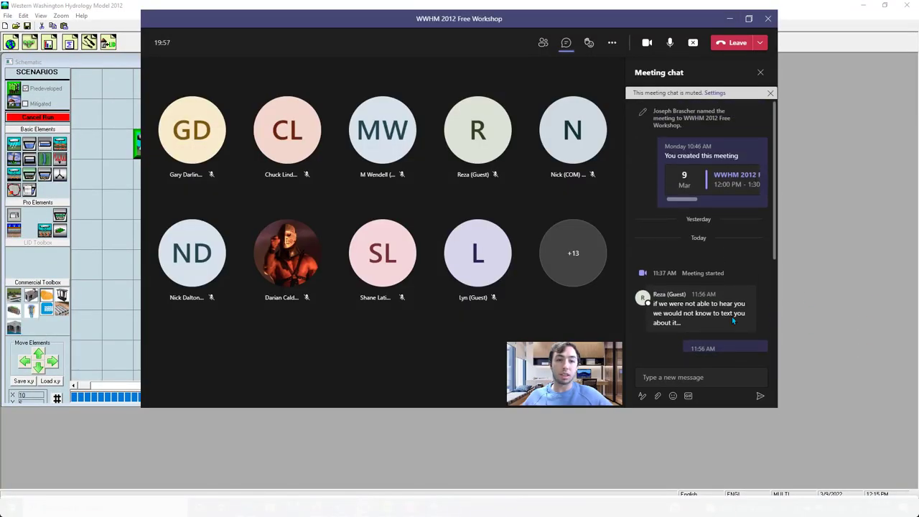
{"action": "left_click", "coordinate": [729, 18]}
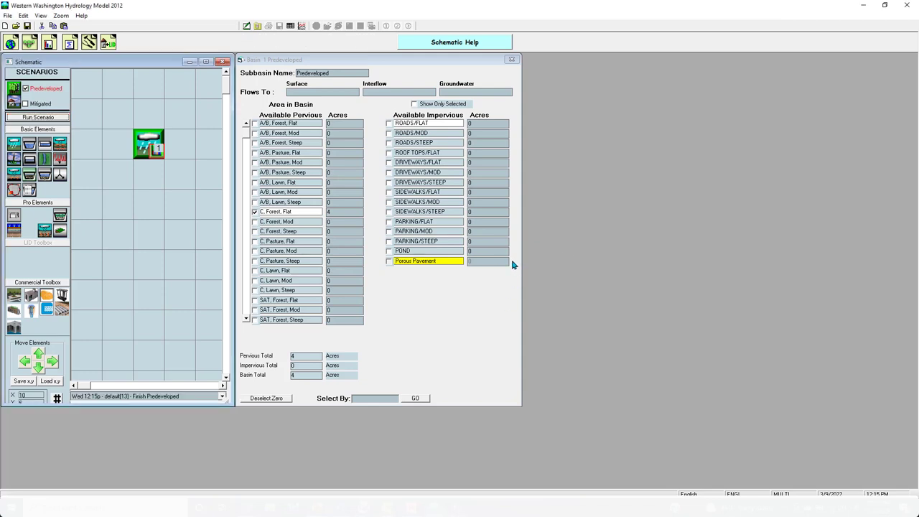
Step: In the Mitigated scenario, place a basin element in the third row, third column of the grid and name it Developed
{"action": "left_click", "coordinate": [34, 106]}
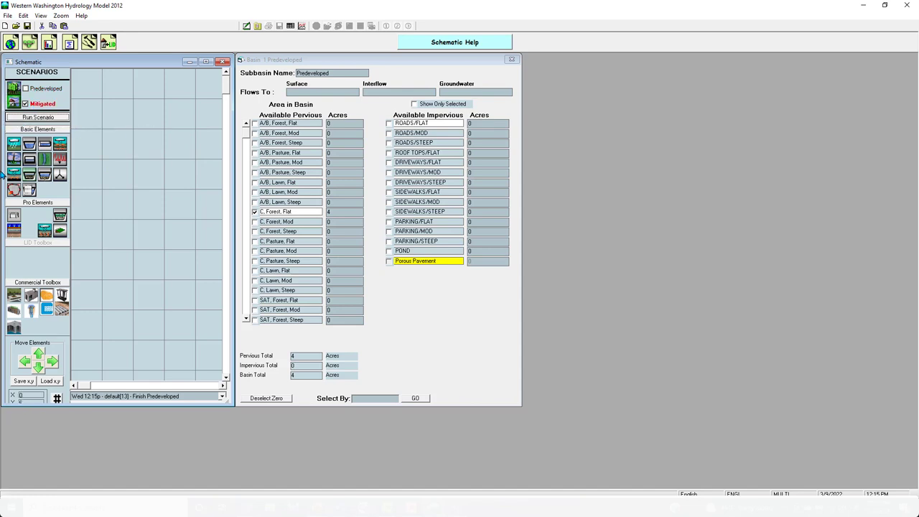
{"action": "left_click_drag", "start_coordinate": [16, 144], "coordinate": [149, 143]}
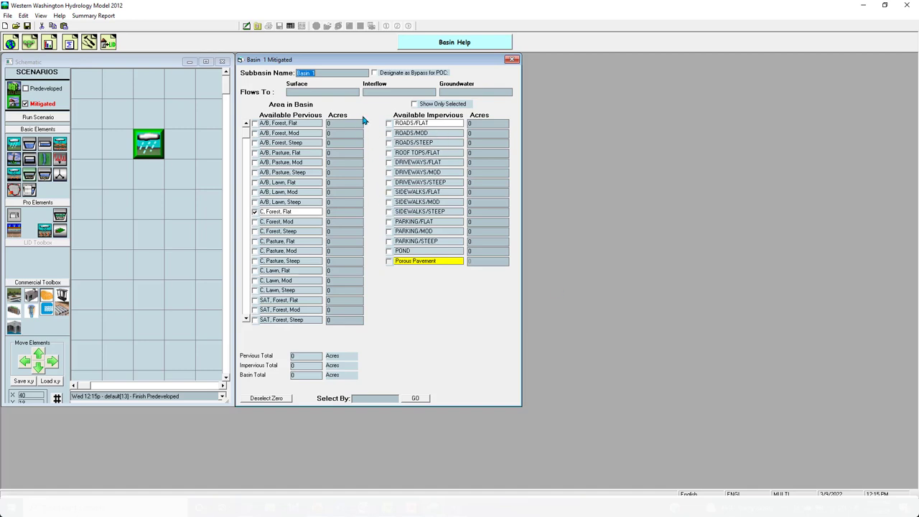
{"action": "type", "text": "Develp"}
{"action": "left_click", "coordinate": [151, 143]}
Step: Set the Developed basin's pervious areas to 0.5 acres of C, Forest, Flat and 1 acre of C, Lawn, Flat
{"action": "left_click", "coordinate": [342, 214]}
{"action": "type", "text": "0.5"}
{"action": "left_click", "coordinate": [341, 272]}
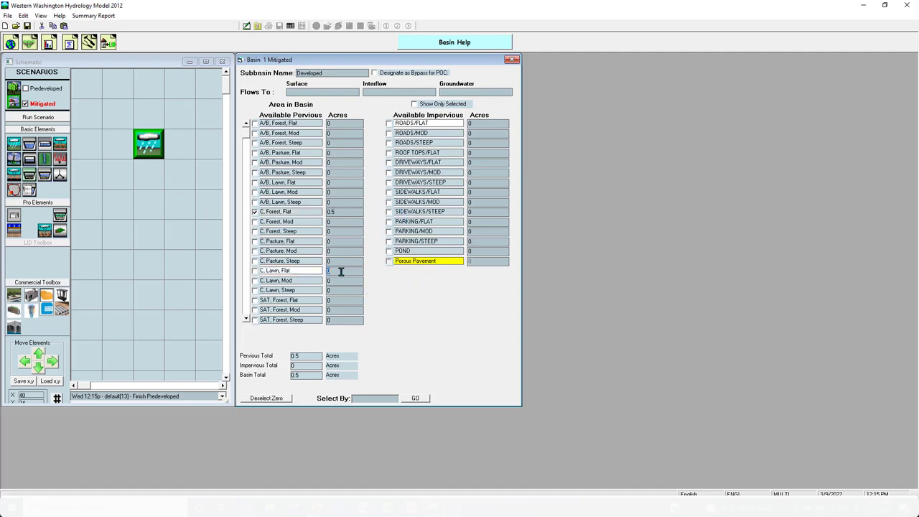
{"action": "type", "text": "1"}
Step: Add impervious areas of 1 acre of Roads/Flat and 0.5 acres of Roof Tops/Flat to the Developed basin
{"action": "left_click", "coordinate": [499, 123]}
{"action": "type", "text": "1"}
{"action": "left_click", "coordinate": [496, 152]}
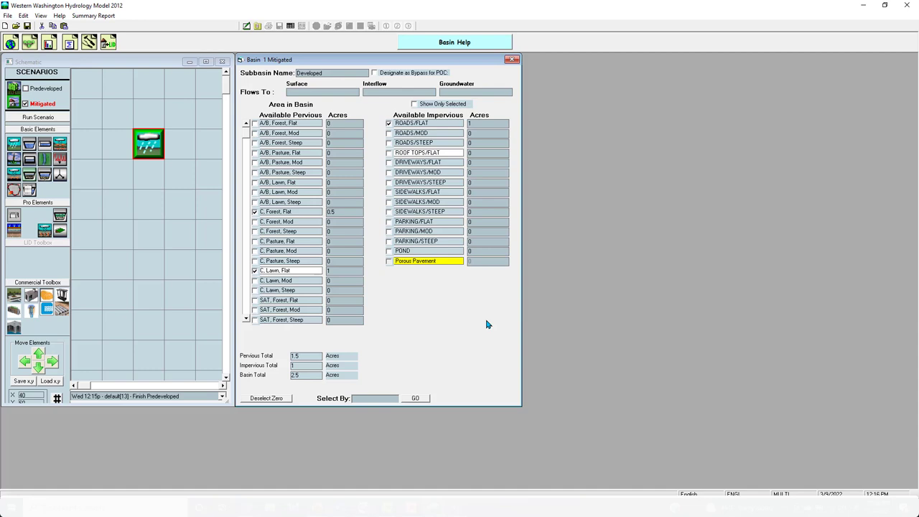
{"action": "type", "text": ".5"}
Step: Check the Teams meeting and add 0.5 acres each of Driveways/Flat and Sidewalks/Flat to the Developed basin
{"action": "left_click", "coordinate": [488, 191]}
{"action": "left_click", "coordinate": [488, 181]}
{"action": "left_click", "coordinate": [487, 161]}
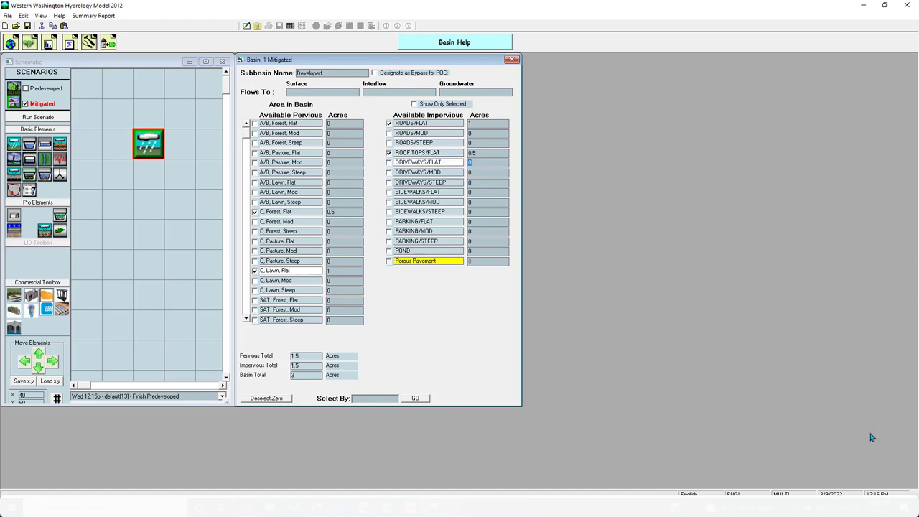
{"action": "key", "text": "alt+Tab"}
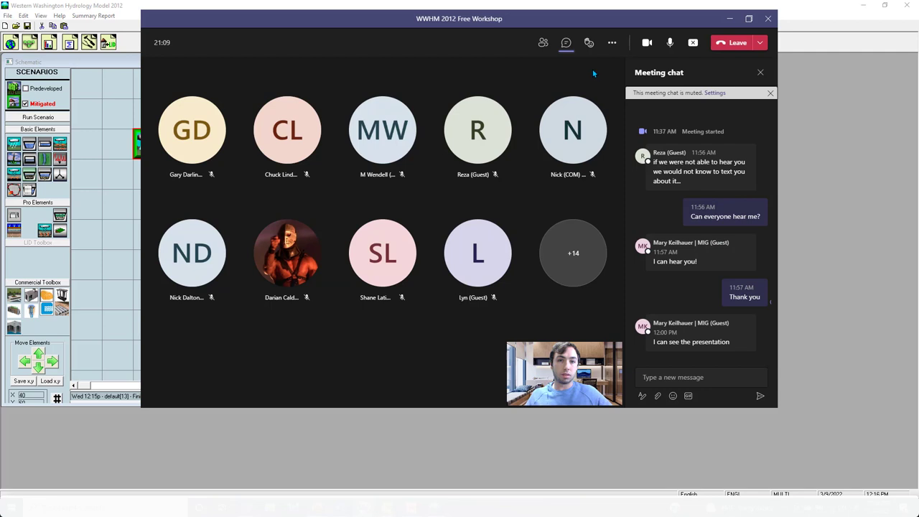
{"action": "left_click", "coordinate": [728, 20]}
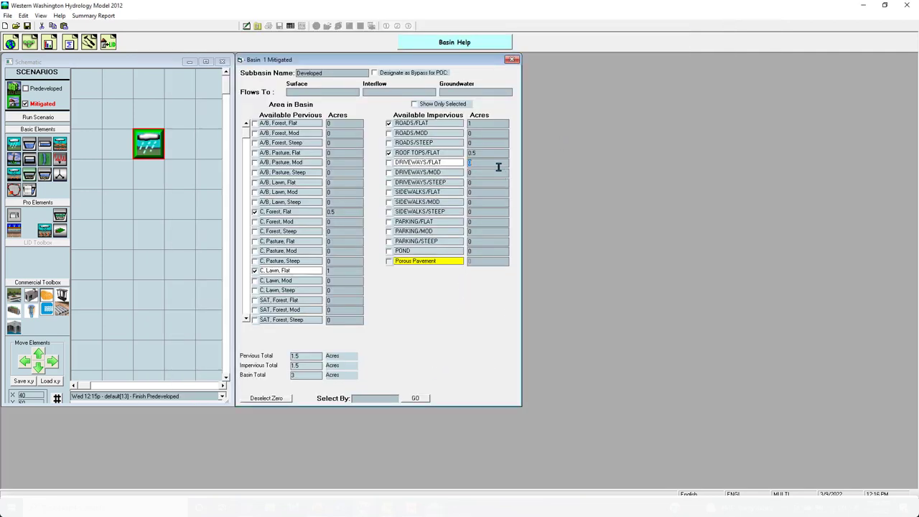
{"action": "type", "text": "0.5"}
{"action": "left_click", "coordinate": [486, 194]}
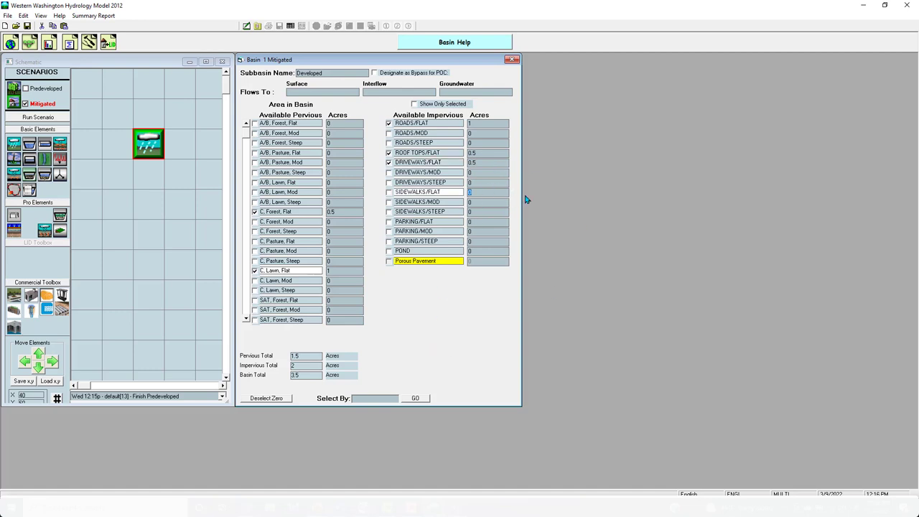
{"action": "type", "text": "0.5"}
Step: Connect the Developed basin's surface flow and interflow to point of compliance 1 and run the Mitigated scenario
{"action": "right_click", "coordinate": [148, 149]}
{"action": "left_click", "coordinate": [164, 177]}
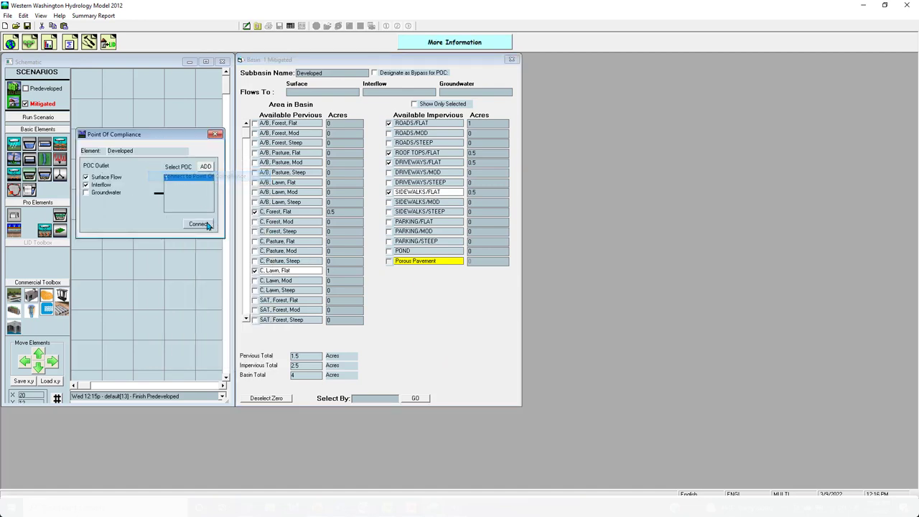
{"action": "left_click", "coordinate": [192, 227]}
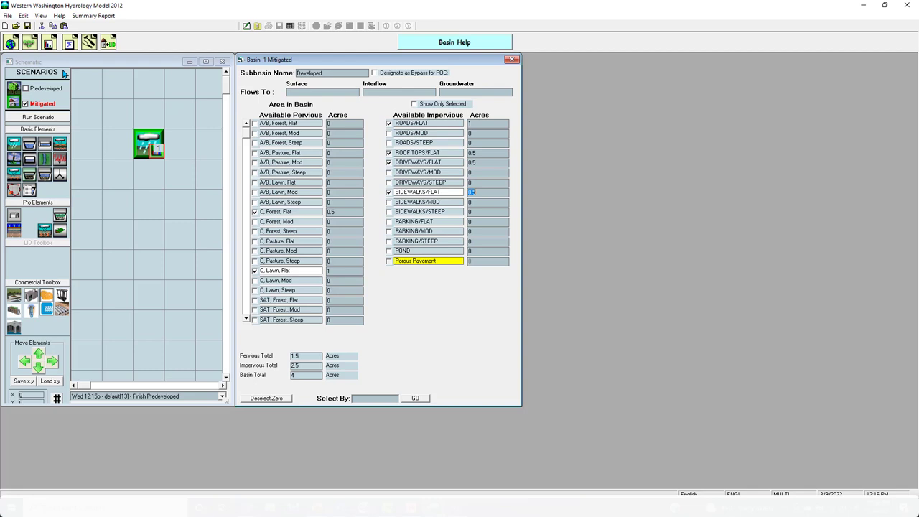
{"action": "left_click", "coordinate": [60, 118]}
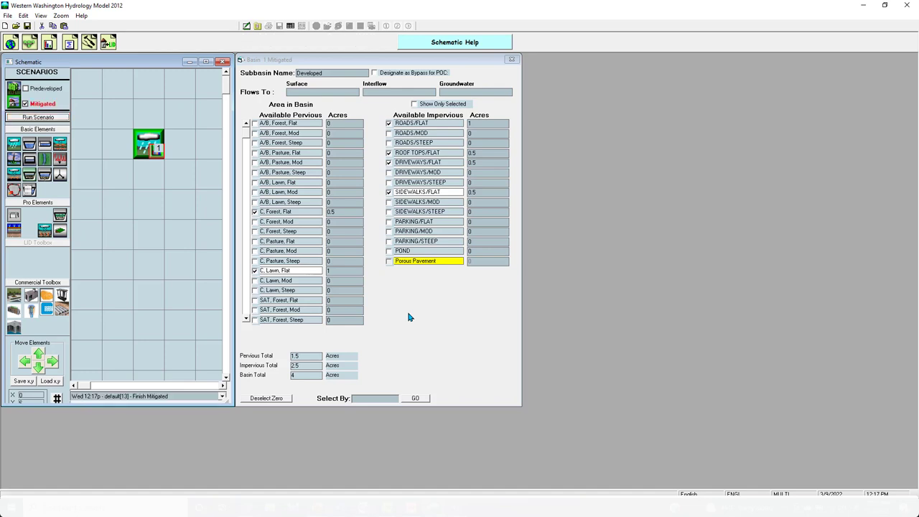
Step: Examine the POC 1 predeveloped and mitigated flow duration results for the basin without a pond, then close the analysis
{"action": "left_click", "coordinate": [64, 43]}
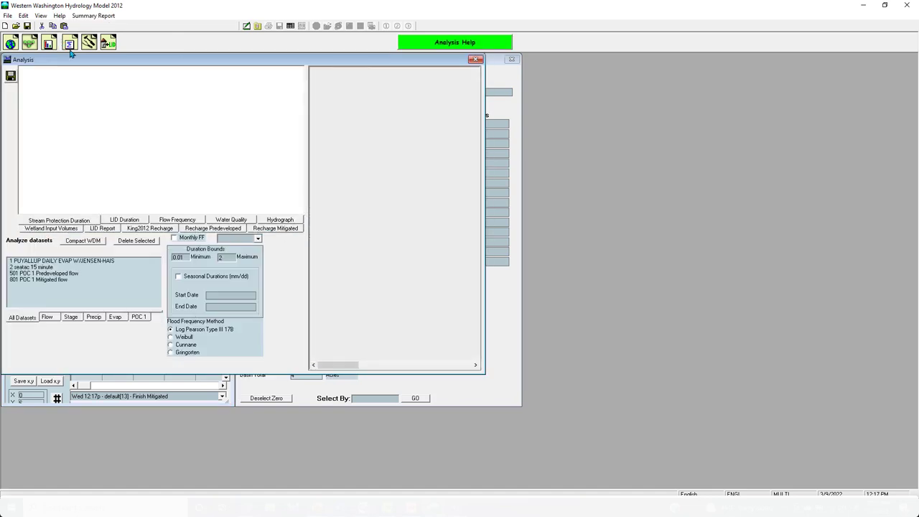
{"action": "left_click", "coordinate": [141, 320]}
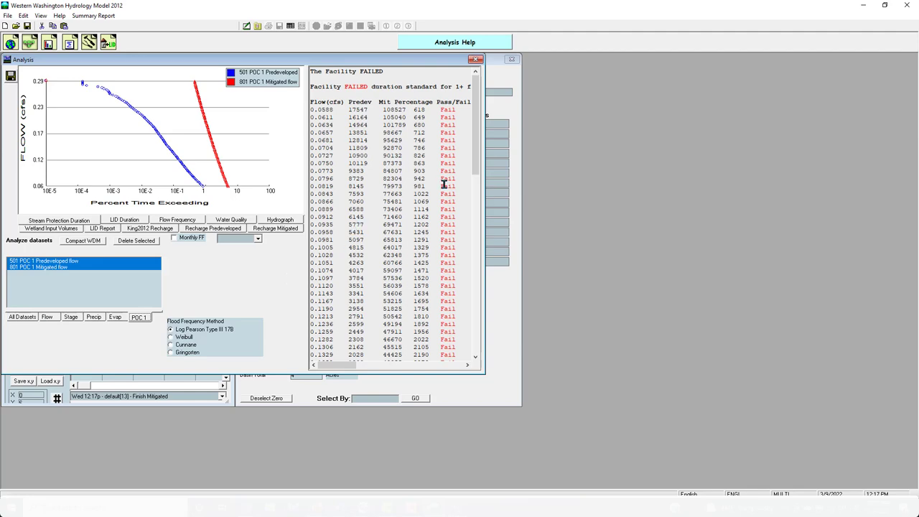
{"action": "mouse_move", "coordinate": [474, 171]}
{"action": "left_mouse_down"}
{"action": "mouse_move", "coordinate": [484, 368]}
{"action": "mouse_move", "coordinate": [477, 165]}
{"action": "left_mouse_up"}
{"action": "left_click", "coordinate": [477, 60]}
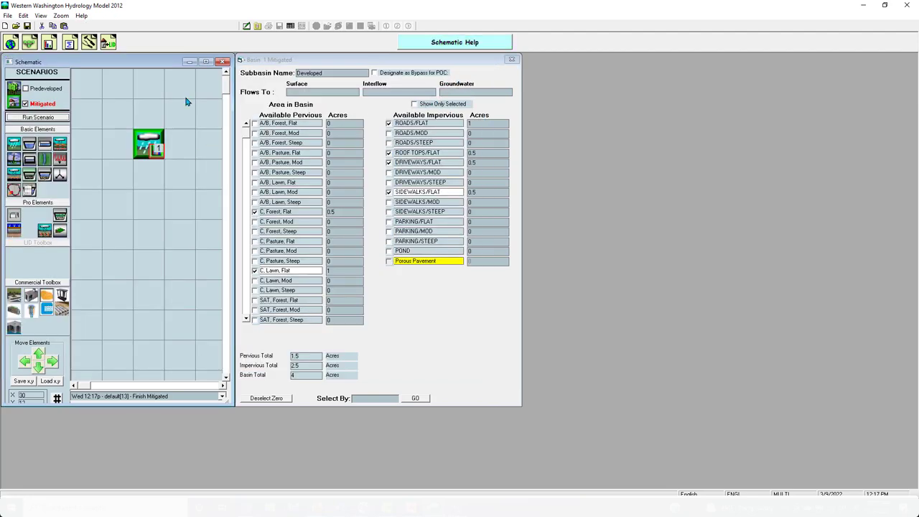
Step: Place a trapezoidal pond in the fifth row, third column of the grid and disconnect the Developed basin from its point of compliance
{"action": "left_click_drag", "start_coordinate": [29, 143], "coordinate": [149, 204]}
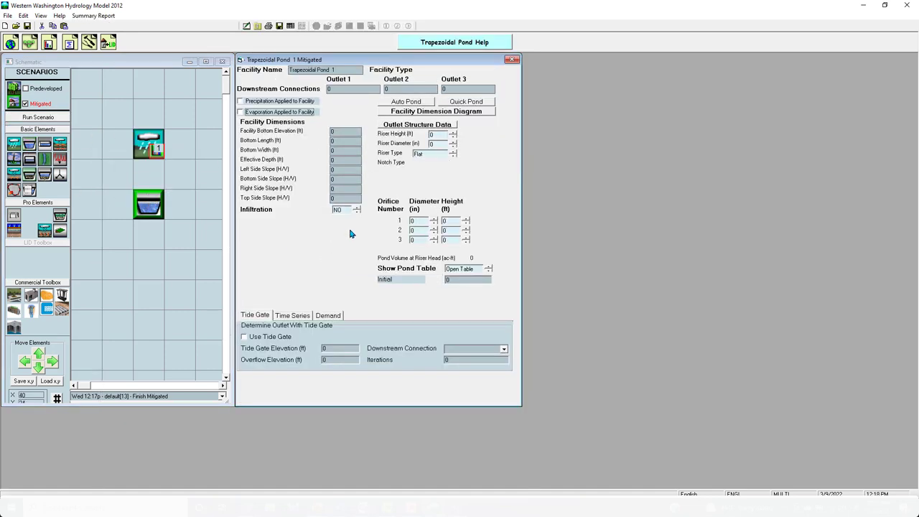
{"action": "left_click", "coordinate": [154, 143]}
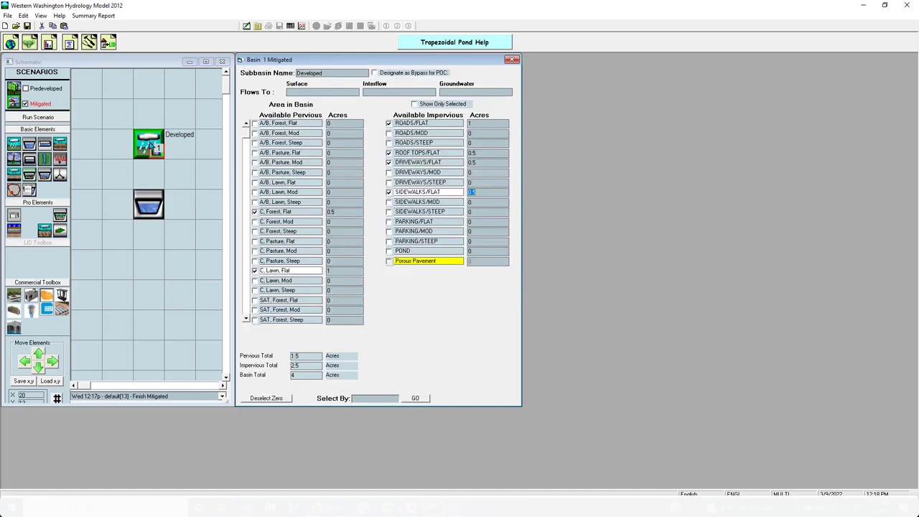
{"action": "right_click", "coordinate": [149, 142]}
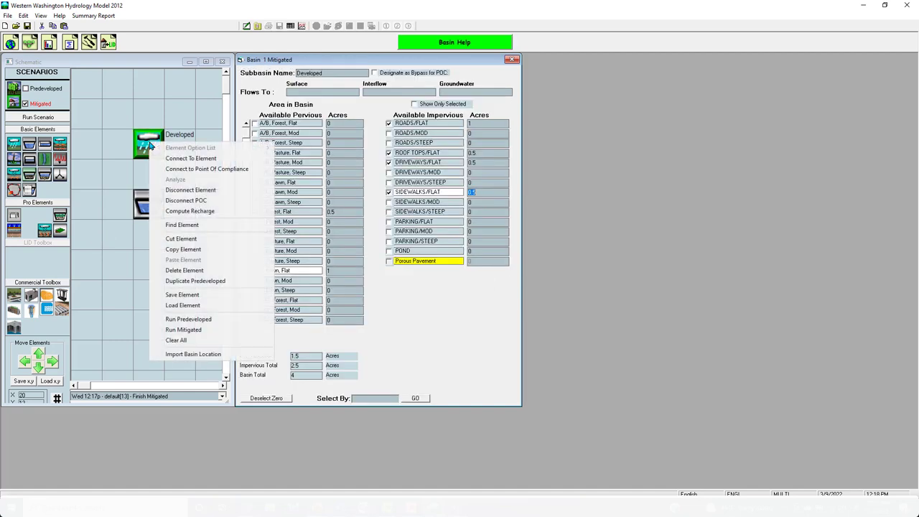
{"action": "left_click", "coordinate": [205, 200]}
{"action": "left_click", "coordinate": [152, 208]}
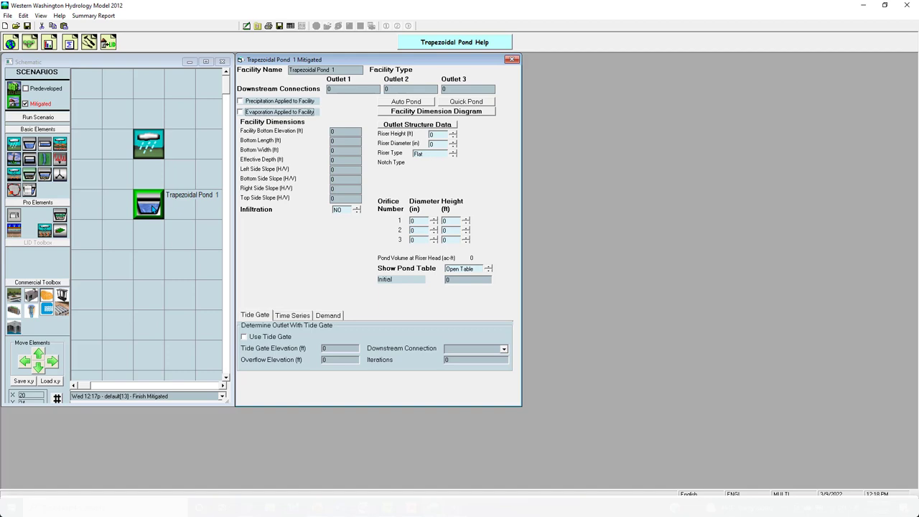
Step: Connect the Developed basin's surface flow and interflow to the trapezoidal pond
{"action": "right_click", "coordinate": [151, 145]}
{"action": "left_click", "coordinate": [188, 164]}
{"action": "left_click", "coordinate": [152, 202]}
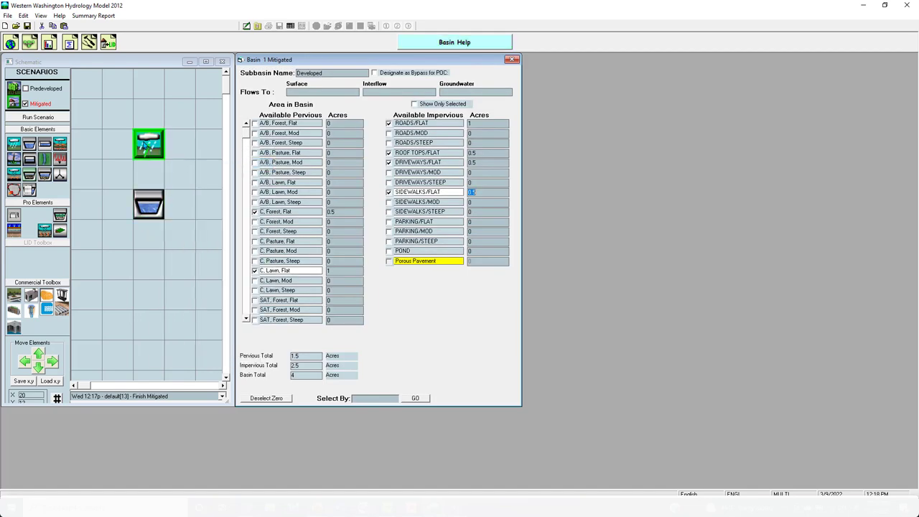
{"action": "right_click", "coordinate": [144, 141]}
{"action": "left_click", "coordinate": [149, 156]}
{"action": "left_click", "coordinate": [153, 203]}
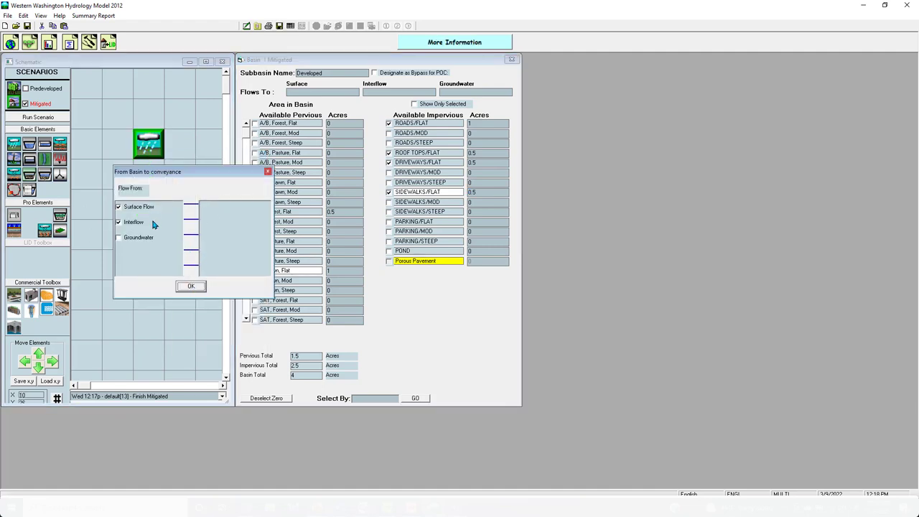
{"action": "left_click", "coordinate": [191, 286]}
Step: Fill in the trapezoidal pond's dimensions and outlet structure with Quick Pond, keeping the pond in the fifth grid row
{"action": "mouse_move", "coordinate": [149, 204]}
{"action": "left_mouse_down"}
{"action": "mouse_move", "coordinate": [151, 235]}
{"action": "mouse_move", "coordinate": [162, 217]}
{"action": "mouse_move", "coordinate": [163, 235]}
{"action": "left_mouse_up"}
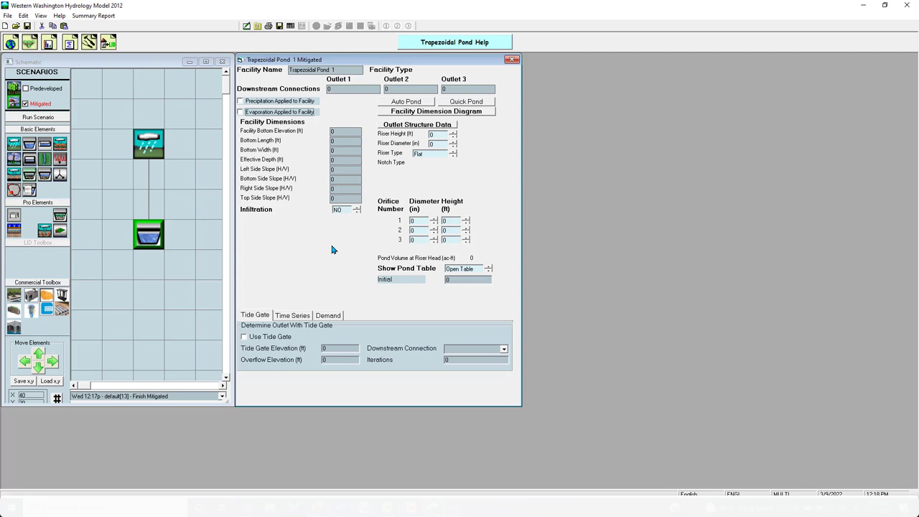
{"action": "left_click", "coordinate": [479, 102]}
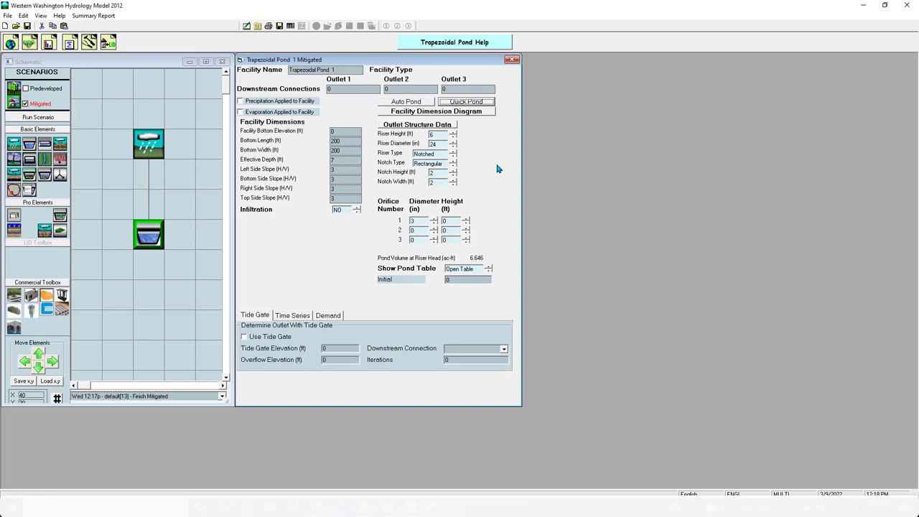
{"action": "left_click_drag", "start_coordinate": [160, 224], "coordinate": [157, 198]}
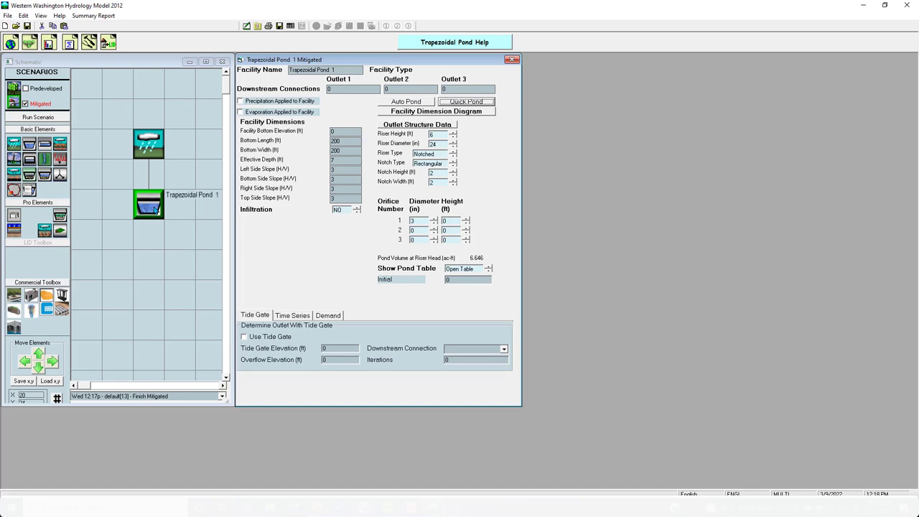
Step: Connect the trapezoidal pond to point of compliance 1 and run the Mitigated scenario with the Quick Pond sizing
{"action": "right_click", "coordinate": [149, 205]}
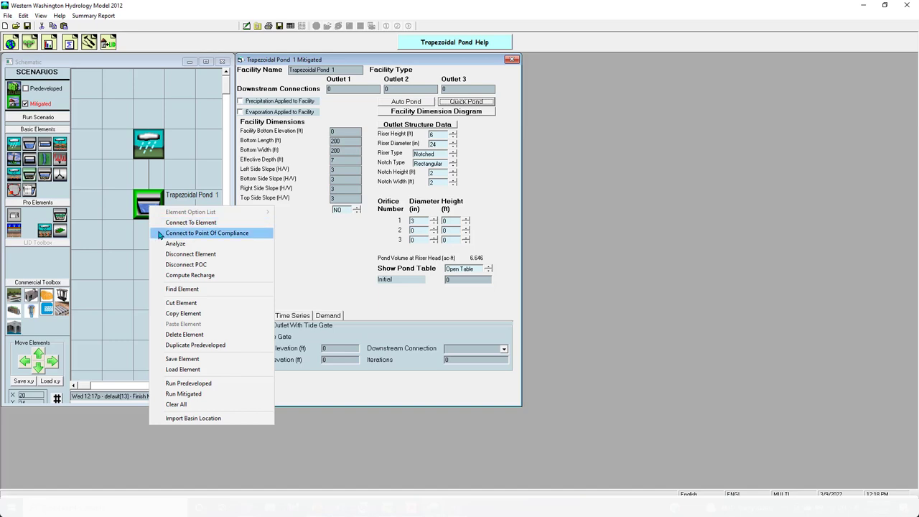
{"action": "left_click", "coordinate": [215, 232]}
{"action": "left_click", "coordinate": [247, 275]}
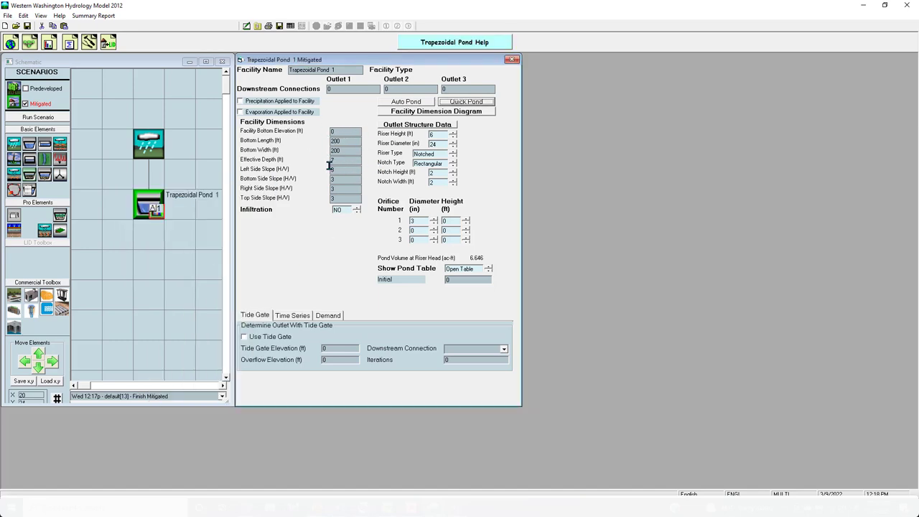
{"action": "left_click", "coordinate": [49, 119]}
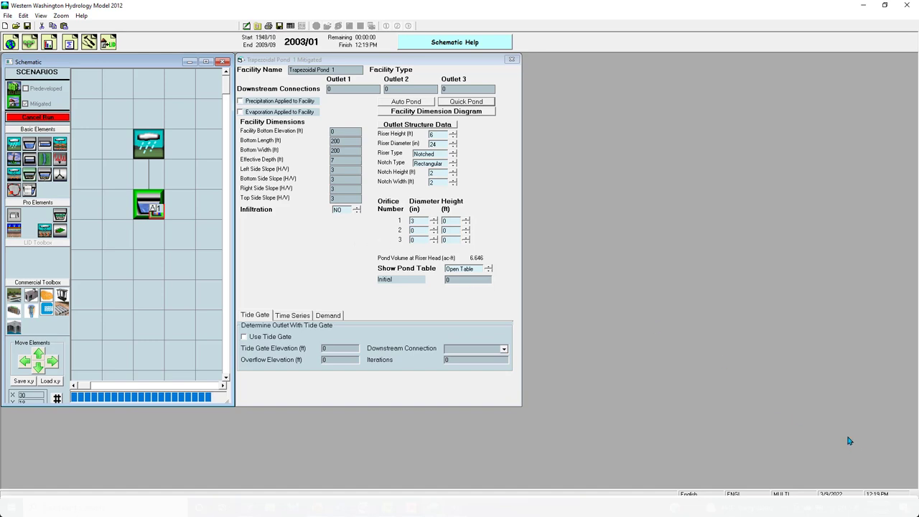
Step: Switch to the Teams meeting, admit the participant waiting in the lobby, and return to WWHM2012
{"action": "key", "text": "alt+Tab"}
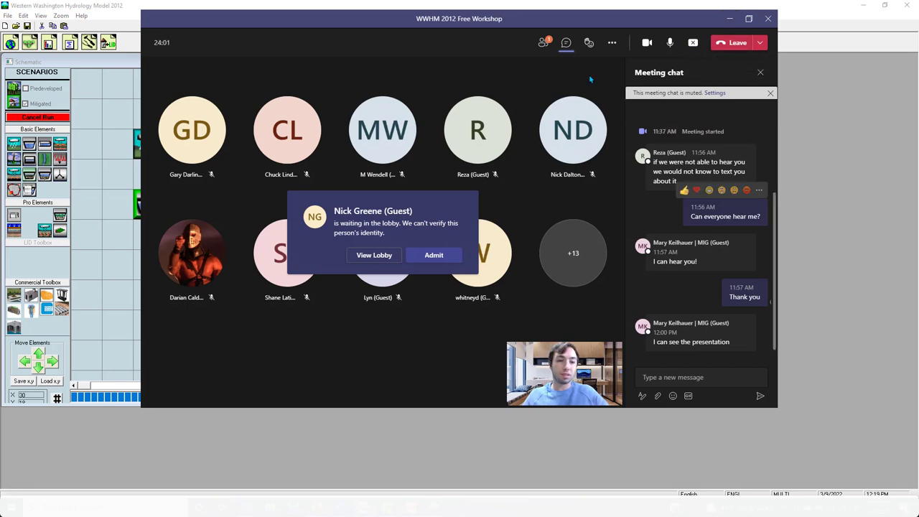
{"action": "left_click", "coordinate": [431, 258]}
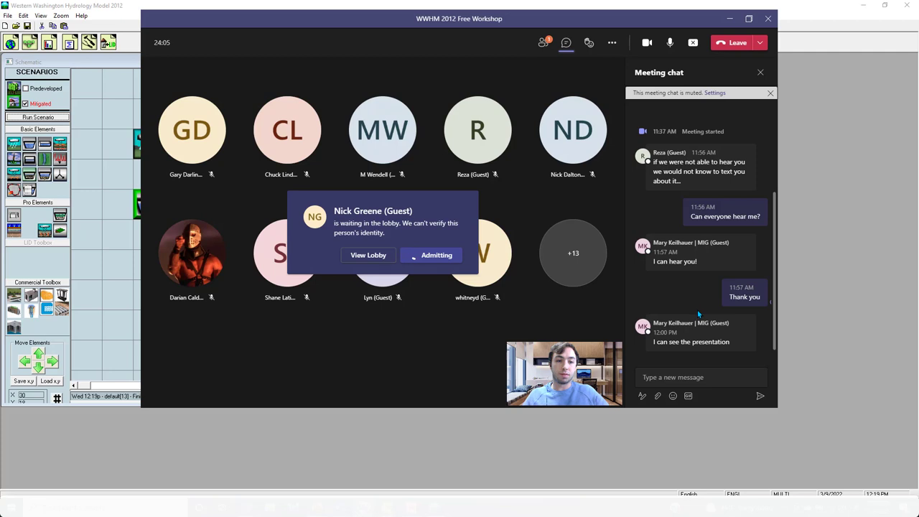
{"action": "mouse_move", "coordinate": [700, 316]}
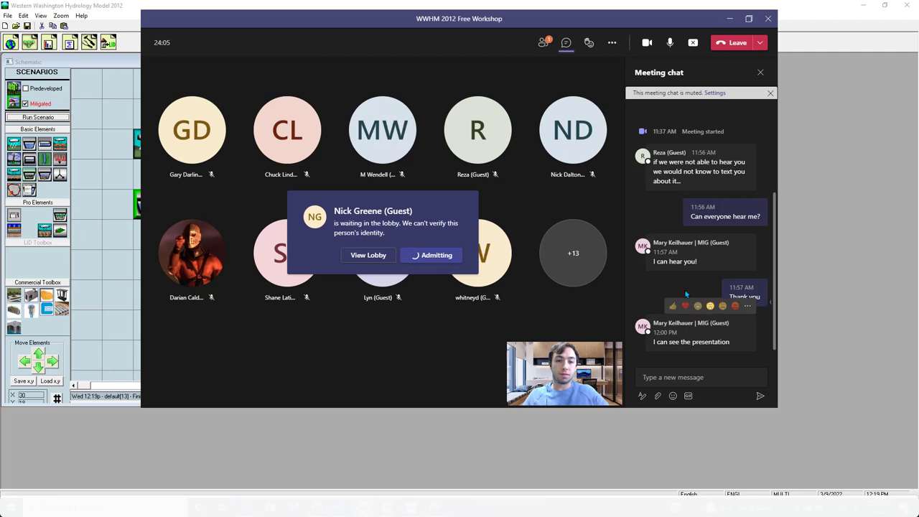
{"action": "left_click", "coordinate": [724, 26]}
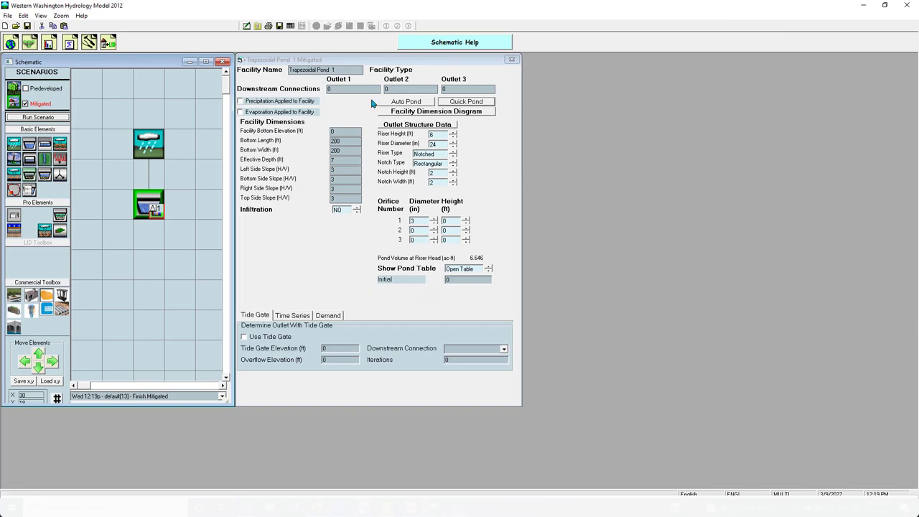
Step: Examine the POC 1 flow duration results for the Quick Pond sizing and close the analysis
{"action": "left_click", "coordinate": [49, 43]}
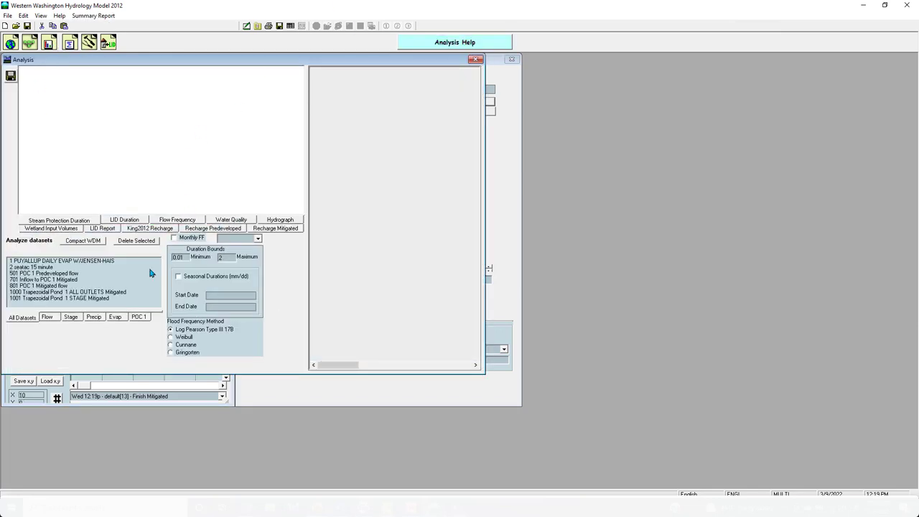
{"action": "left_click", "coordinate": [142, 320]}
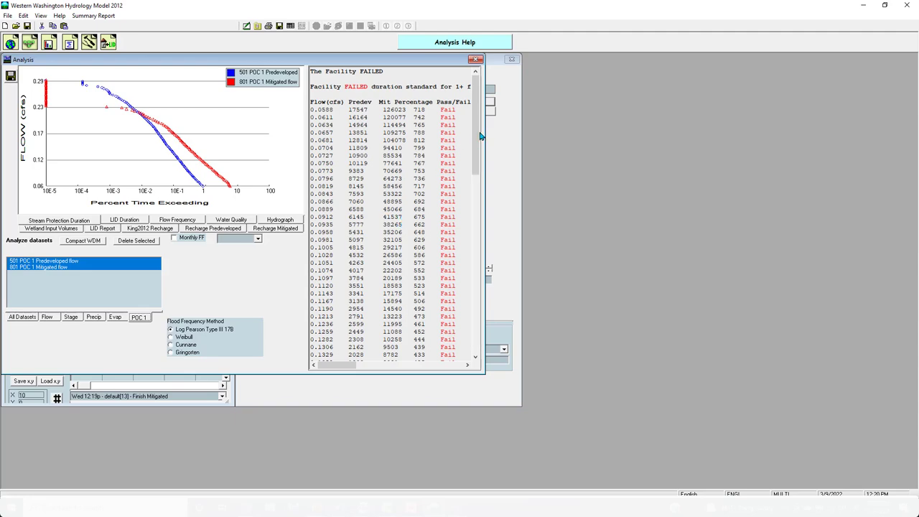
{"action": "mouse_move", "coordinate": [477, 136]}
{"action": "left_mouse_down"}
{"action": "mouse_move", "coordinate": [471, 338]}
{"action": "mouse_move", "coordinate": [479, 86]}
{"action": "mouse_move", "coordinate": [464, 301]}
{"action": "mouse_move", "coordinate": [478, 119]}
{"action": "left_mouse_up"}
{"action": "left_click", "coordinate": [475, 61]}
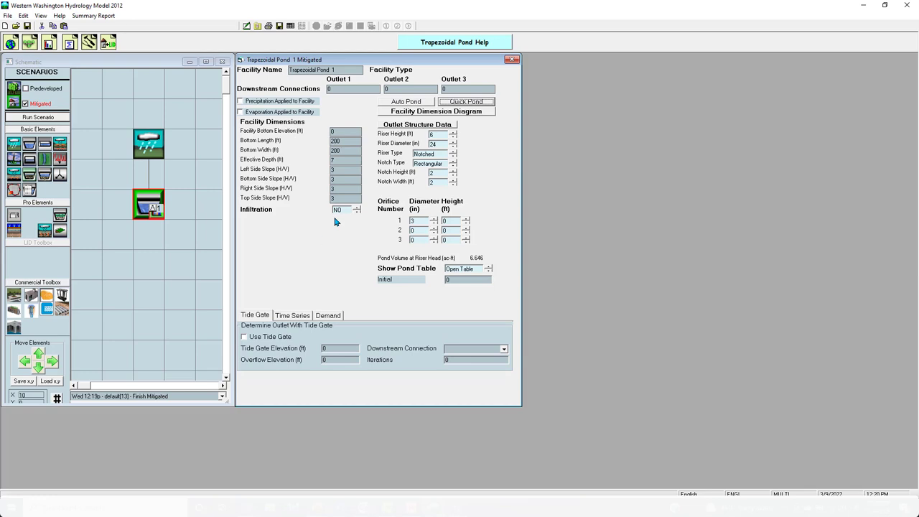
Step: Set the pond's bottom length and bottom width to 300 ft each and rerun the Mitigated scenario
{"action": "left_click", "coordinate": [344, 140]}
{"action": "type", "text": "300"}
{"action": "left_click", "coordinate": [347, 150]}
{"action": "type", "text": "300"}
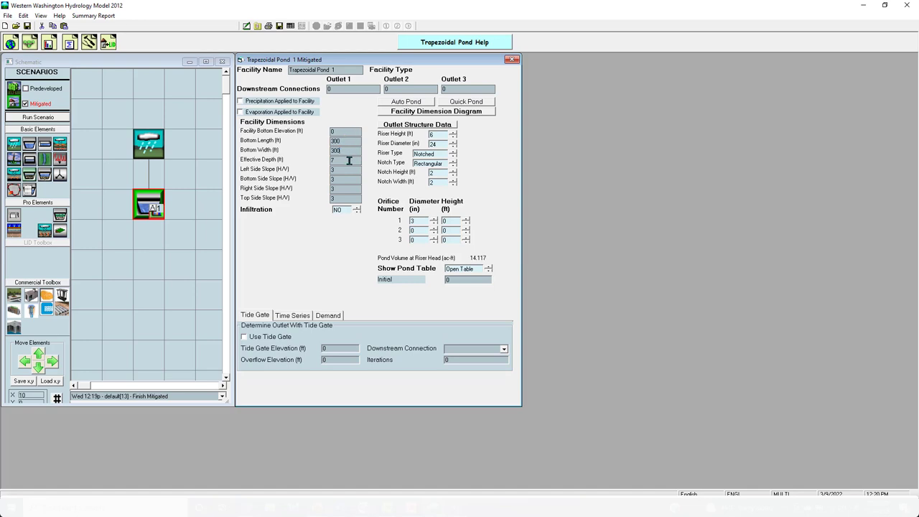
{"action": "left_click", "coordinate": [37, 117]}
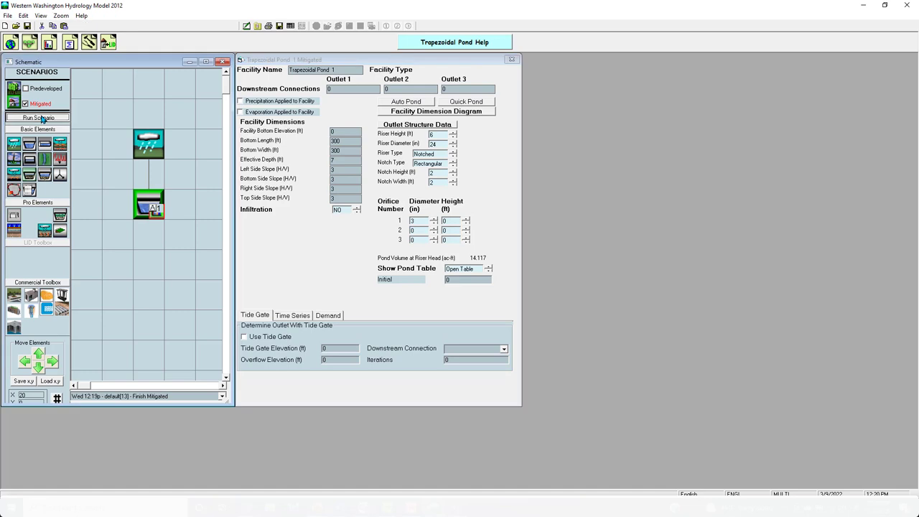
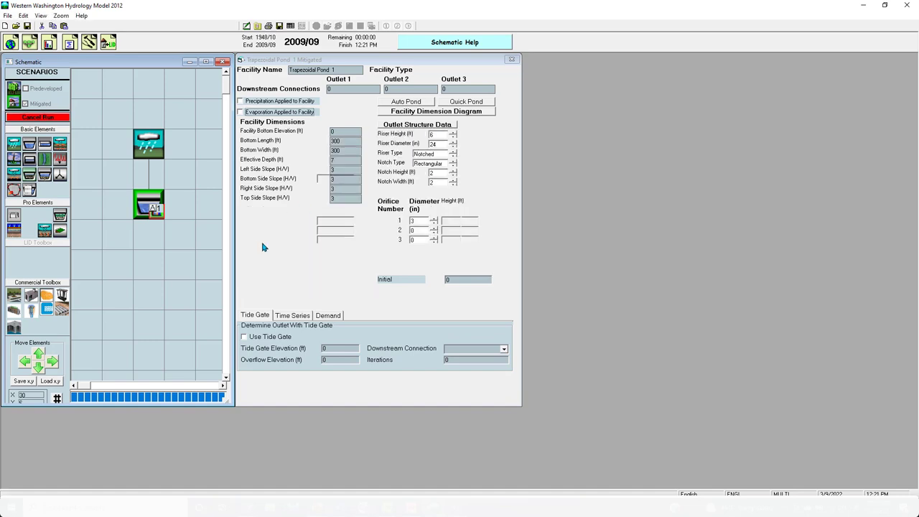
Step: Examine the POC 1 flow duration results for the 300 ft by 300 ft pond and close the analysis
{"action": "left_click", "coordinate": [50, 45]}
{"action": "left_click", "coordinate": [139, 317]}
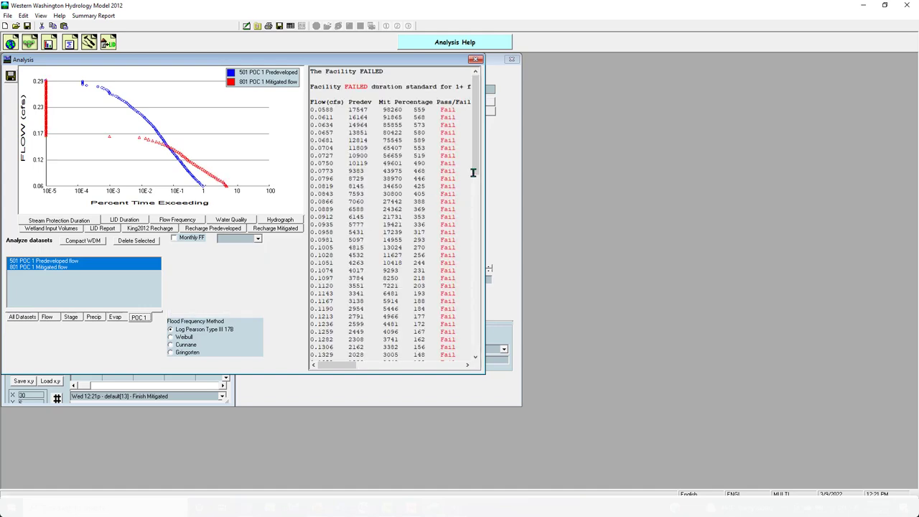
{"action": "left_click_drag", "start_coordinate": [480, 164], "coordinate": [475, 78]}
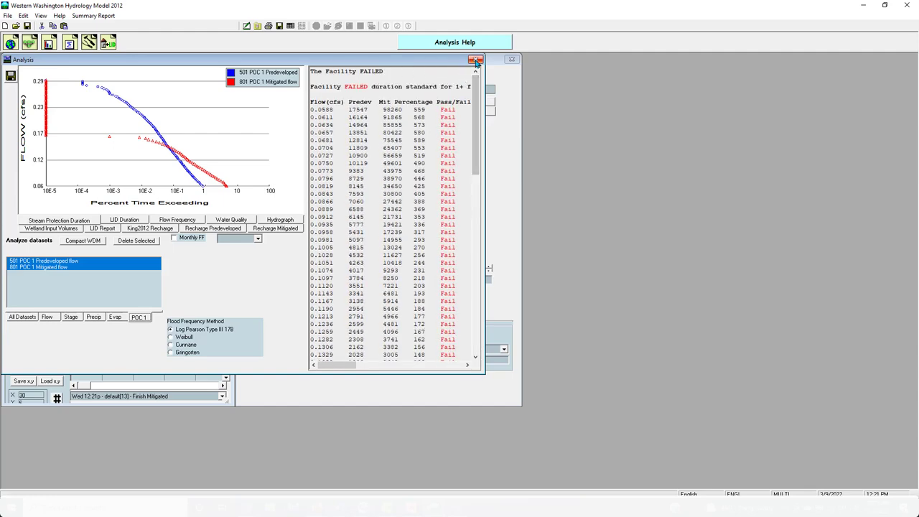
{"action": "left_click", "coordinate": [476, 59]}
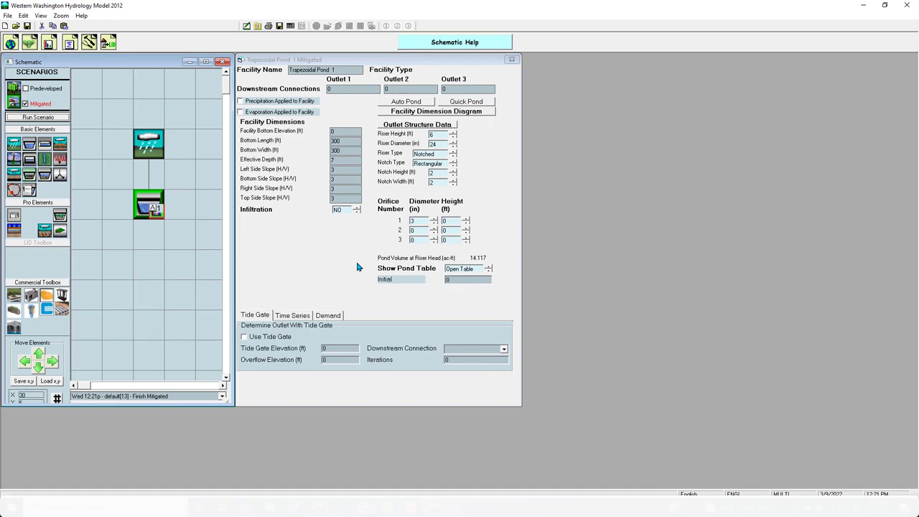
Step: Dismiss the Outlook notification, open Auto Pond for the trapezoidal pond, and set its adjuster to Thorough (10 min+)
{"action": "left_click", "coordinate": [348, 150]}
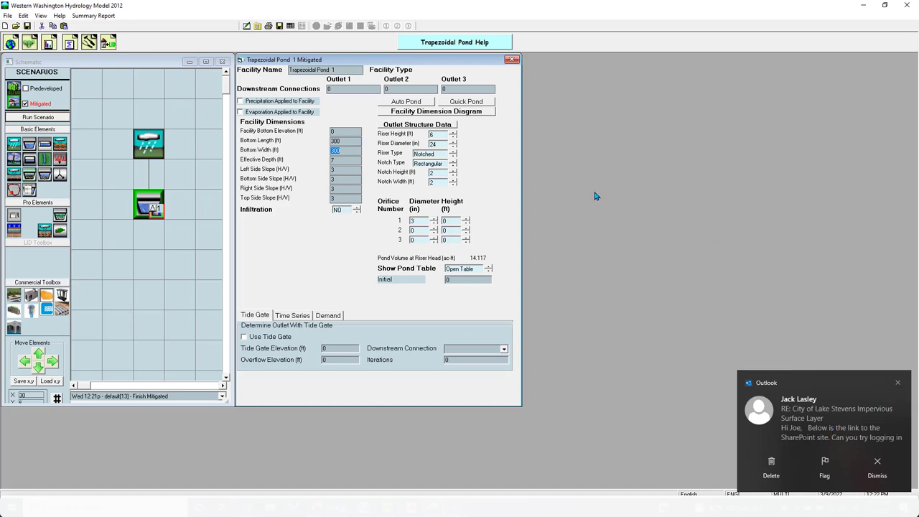
{"action": "left_click", "coordinate": [897, 383]}
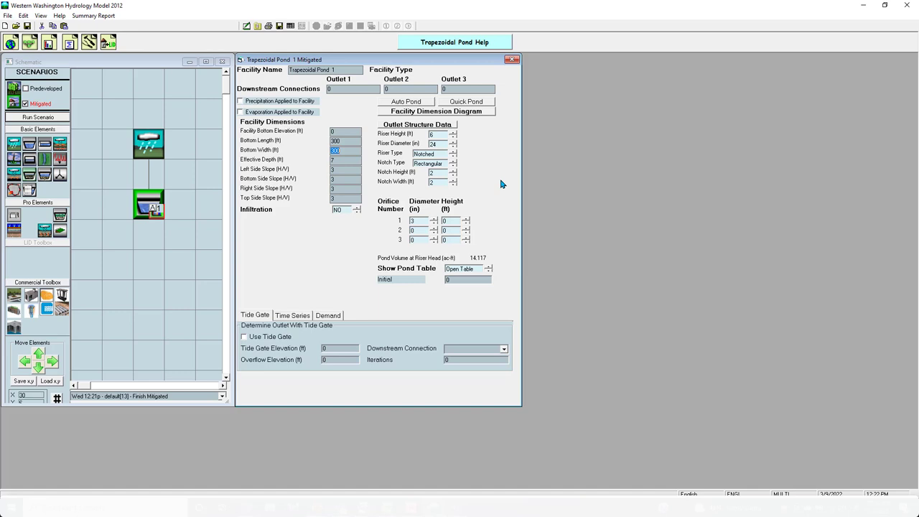
{"action": "left_click", "coordinate": [419, 102]}
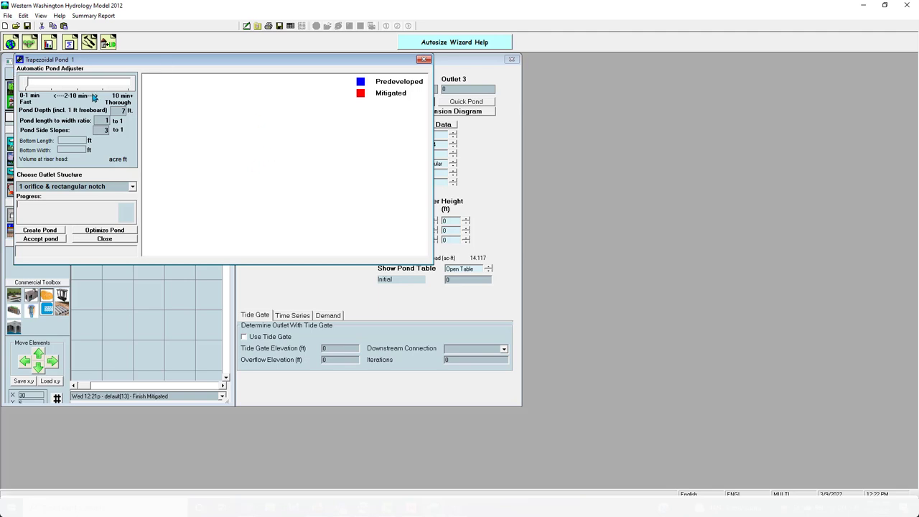
{"action": "left_click", "coordinate": [34, 86]}
{"action": "left_click_drag", "start_coordinate": [34, 86], "coordinate": [136, 86]}
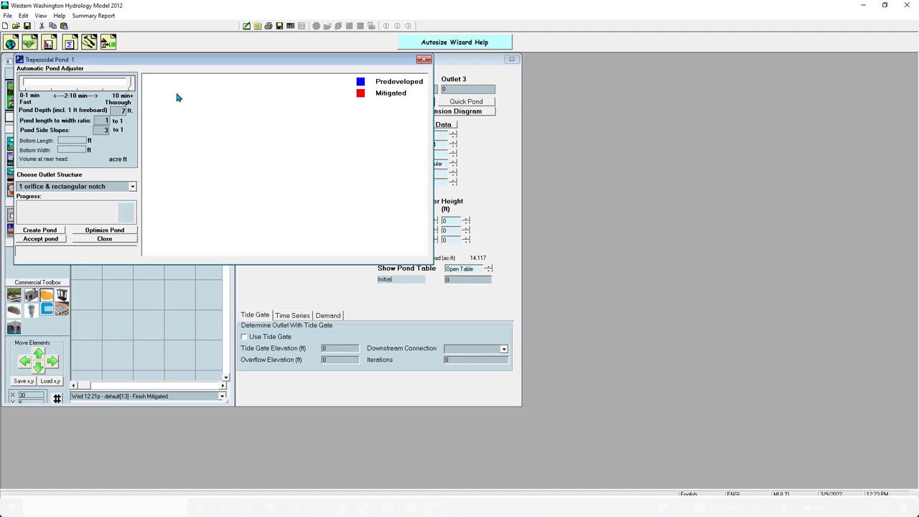
Step: Start creating the trapezoidal pond with Auto Pond and move its window clear of the facility dimensions and outlet structure data
{"action": "left_click_drag", "start_coordinate": [250, 61], "coordinate": [309, 73]}
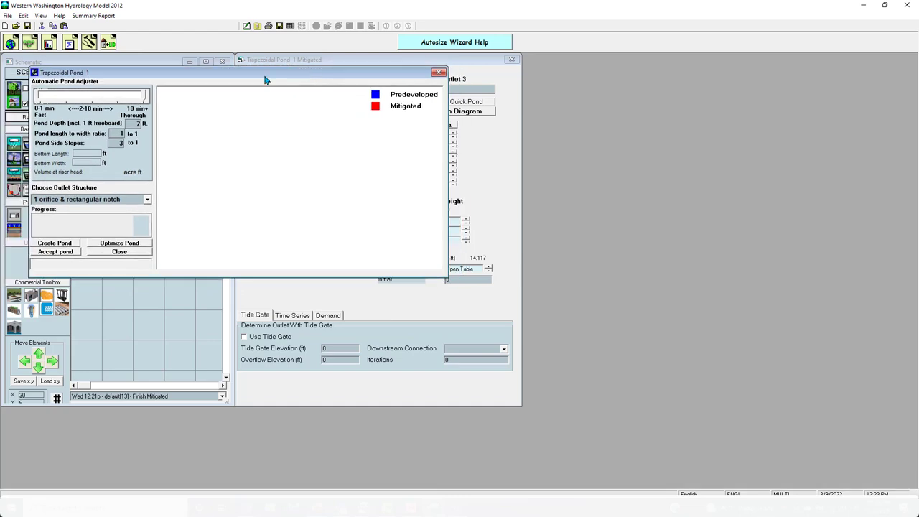
{"action": "left_click", "coordinate": [73, 245]}
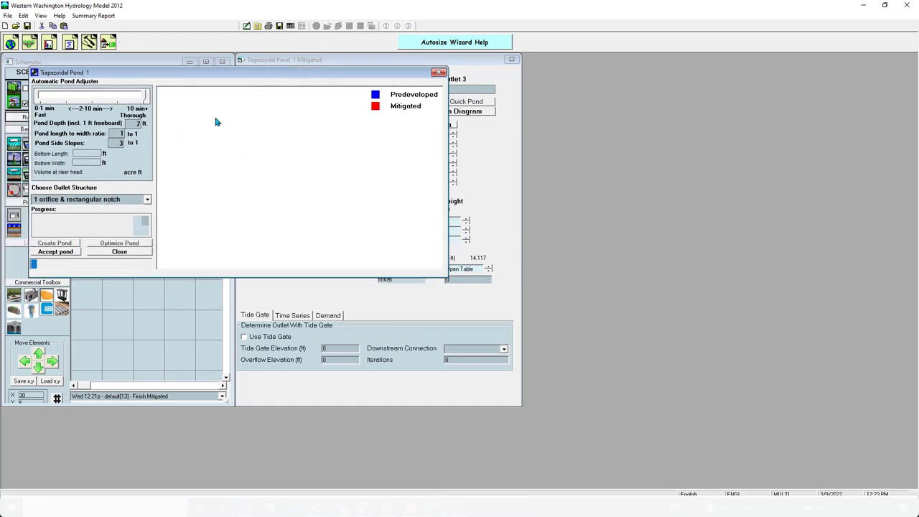
{"action": "left_click_drag", "start_coordinate": [232, 73], "coordinate": [387, 227]}
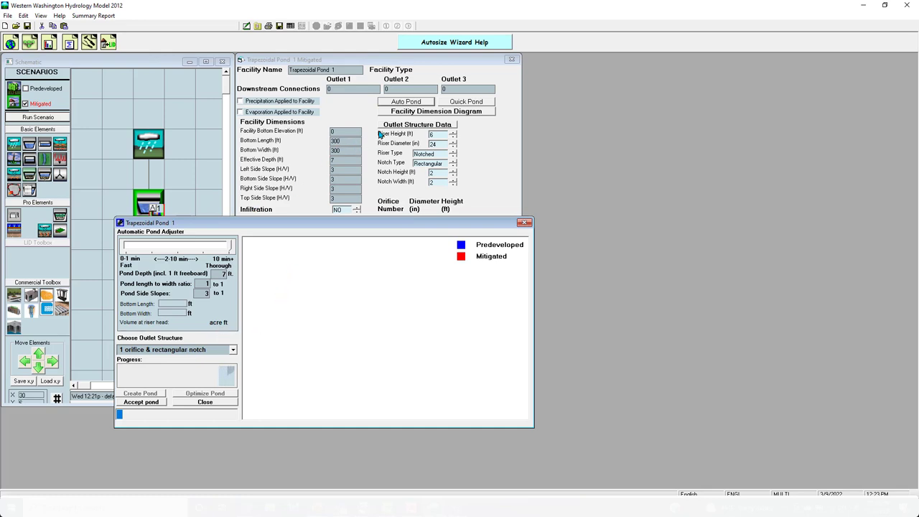
{"action": "mouse_move", "coordinate": [380, 135]}
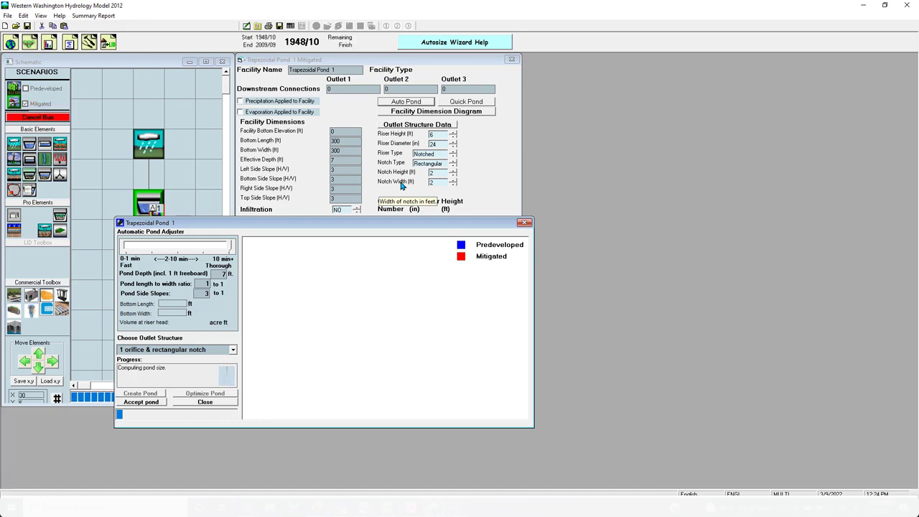
Step: Follow the Auto Pond iterations, comparing the Predeveloped and Mitigated duration curves with the changing pond dimensions
{"action": "left_click_drag", "start_coordinate": [380, 222], "coordinate": [361, 206]}
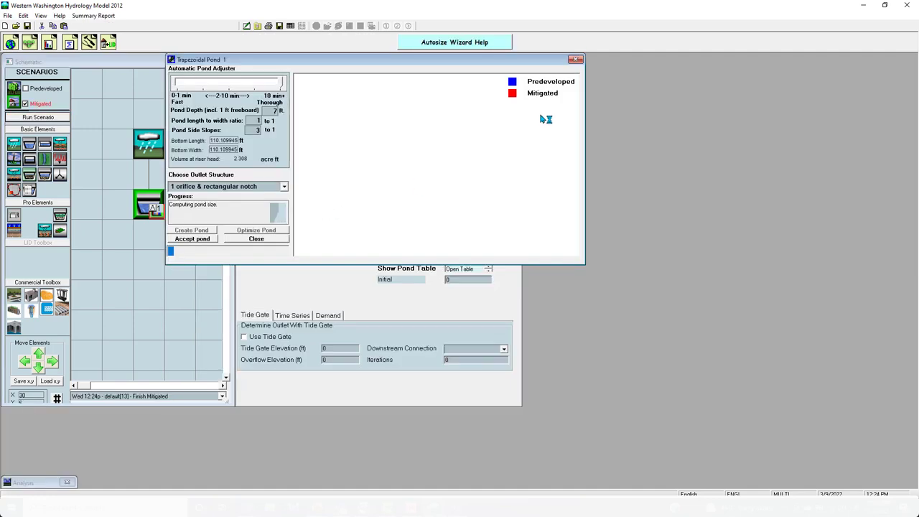
{"action": "left_click_drag", "start_coordinate": [431, 65], "coordinate": [370, 95]}
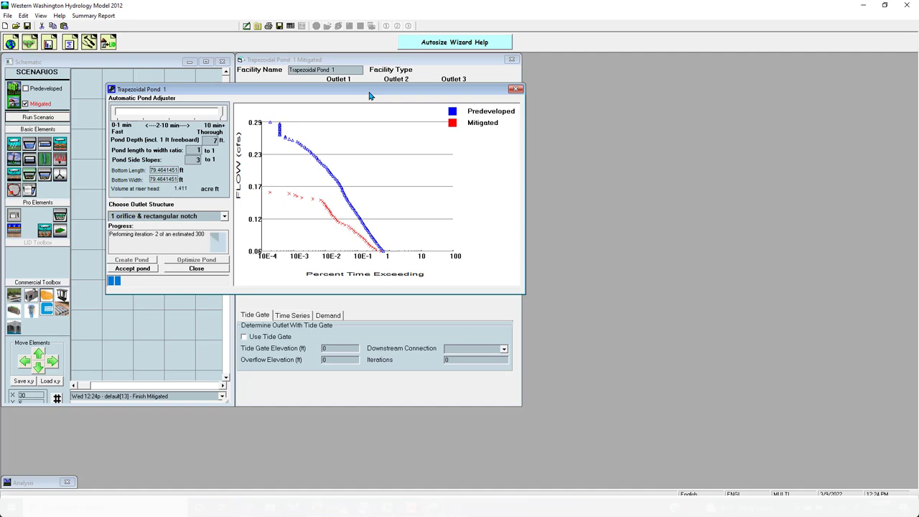
{"action": "left_click_drag", "start_coordinate": [381, 94], "coordinate": [402, 184]}
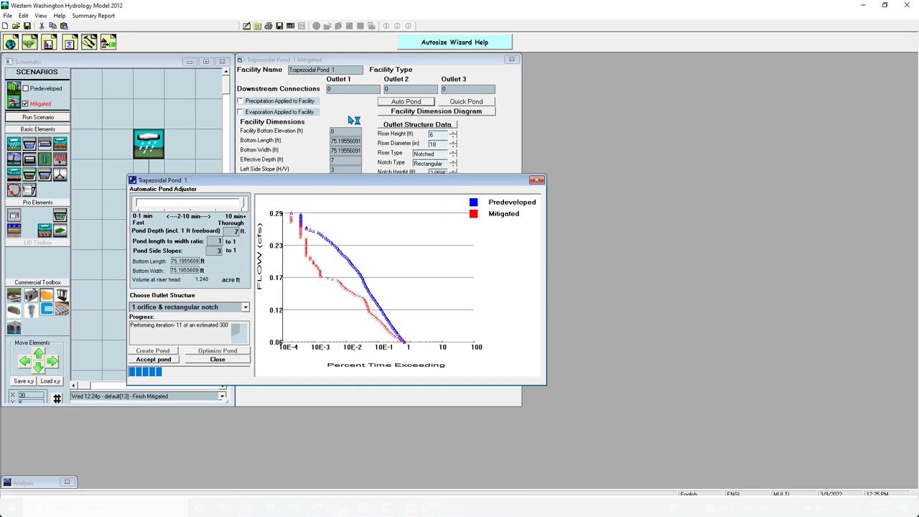
{"action": "left_click_drag", "start_coordinate": [345, 134], "coordinate": [360, 100]}
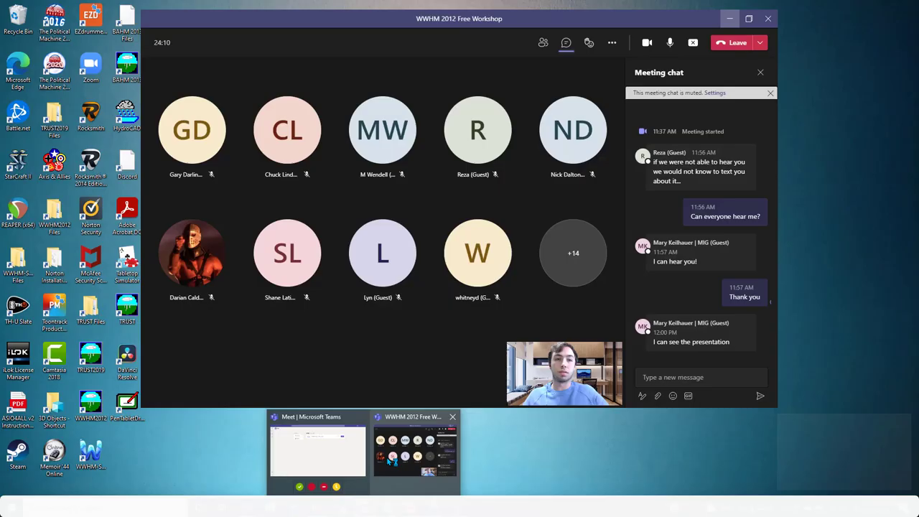
Step: Switch to the Teams workshop meeting to read the chat questions, and minimize the meeting window
{"action": "left_click", "coordinate": [416, 453]}
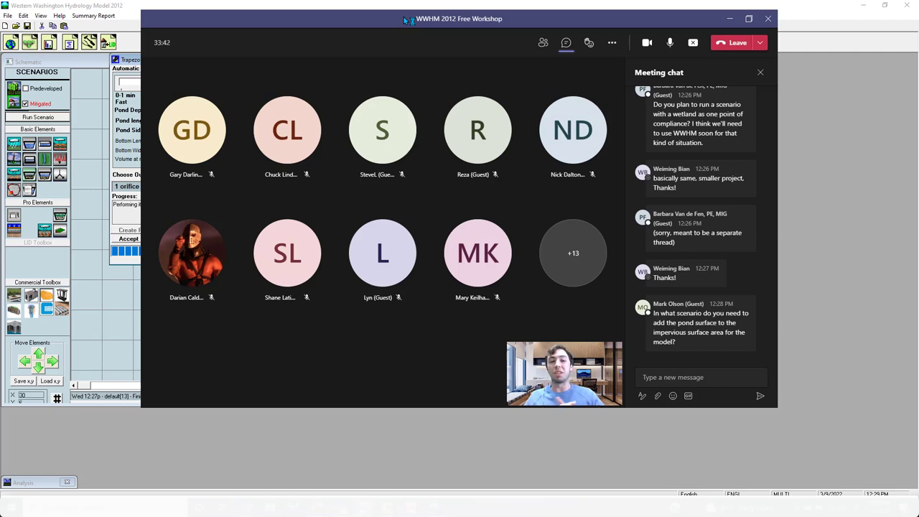
{"action": "left_click", "coordinate": [729, 19]}
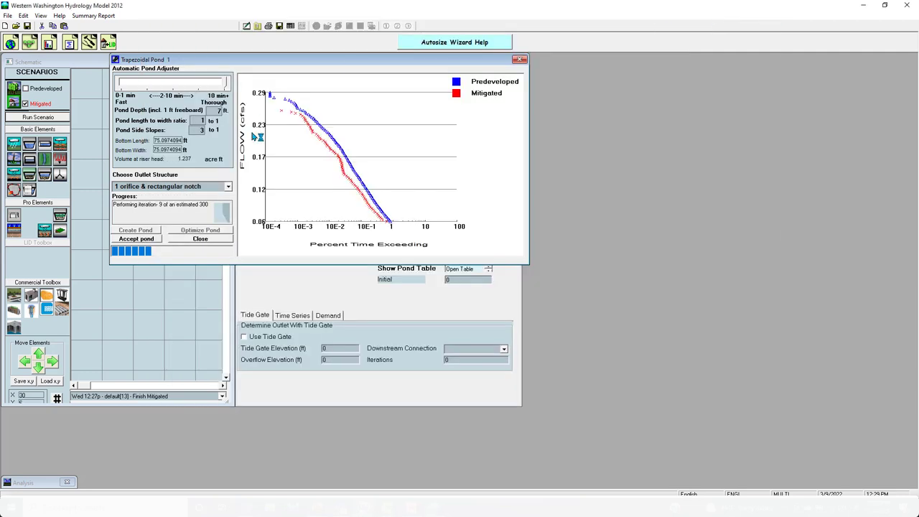
Step: Open the Developed basin in the Mitigated scenario and move the Auto Pond window clear of its pervious and impervious areas
{"action": "left_click_drag", "start_coordinate": [266, 62], "coordinate": [456, 156]}
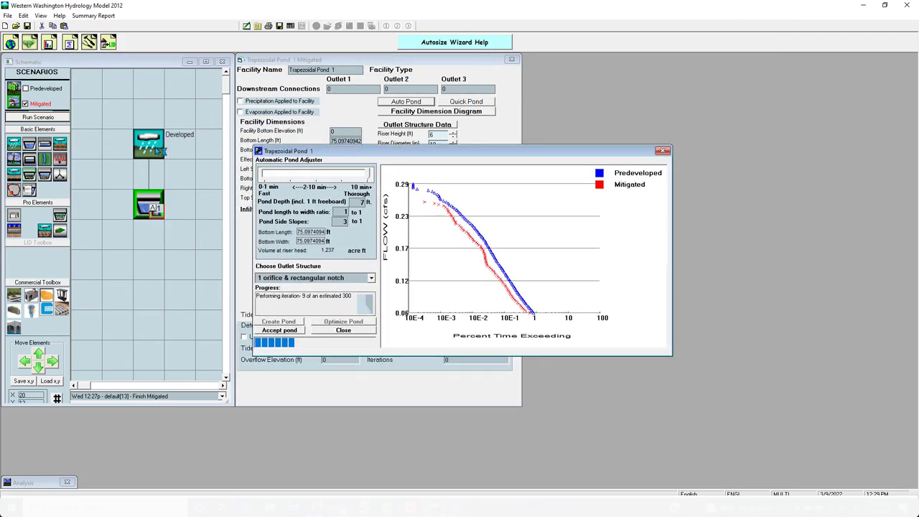
{"action": "left_click", "coordinate": [151, 146]}
{"action": "left_click_drag", "start_coordinate": [605, 60], "coordinate": [645, 291]}
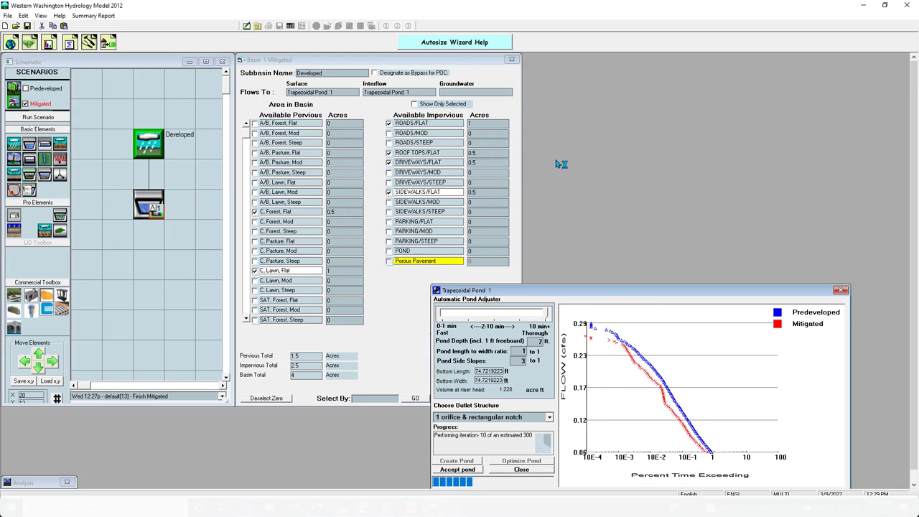
{"action": "left_click_drag", "start_coordinate": [643, 293], "coordinate": [599, 292]}
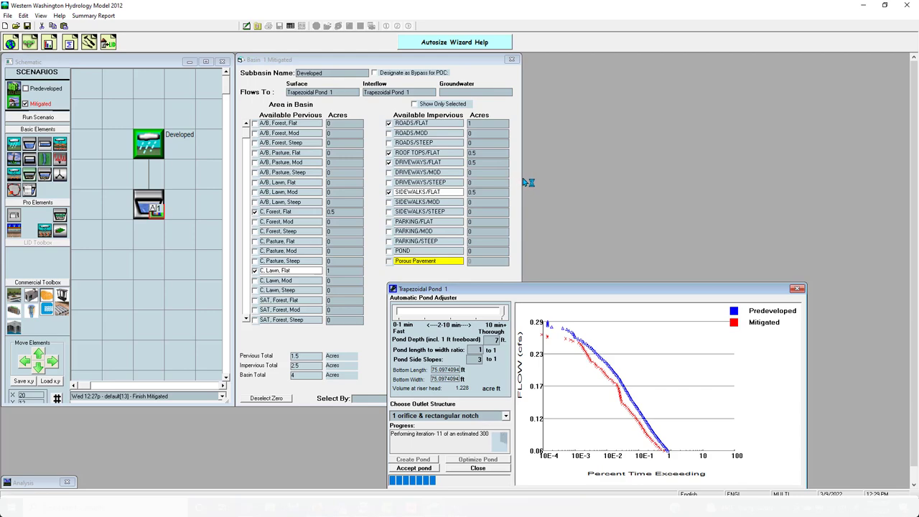
{"action": "left_click_drag", "start_coordinate": [564, 292], "coordinate": [534, 286]}
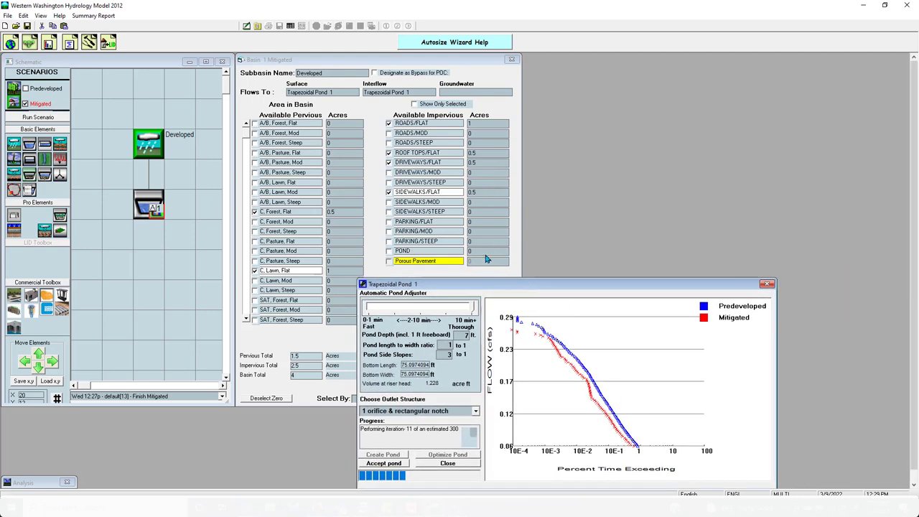
{"action": "left_click_drag", "start_coordinate": [516, 284], "coordinate": [497, 262]}
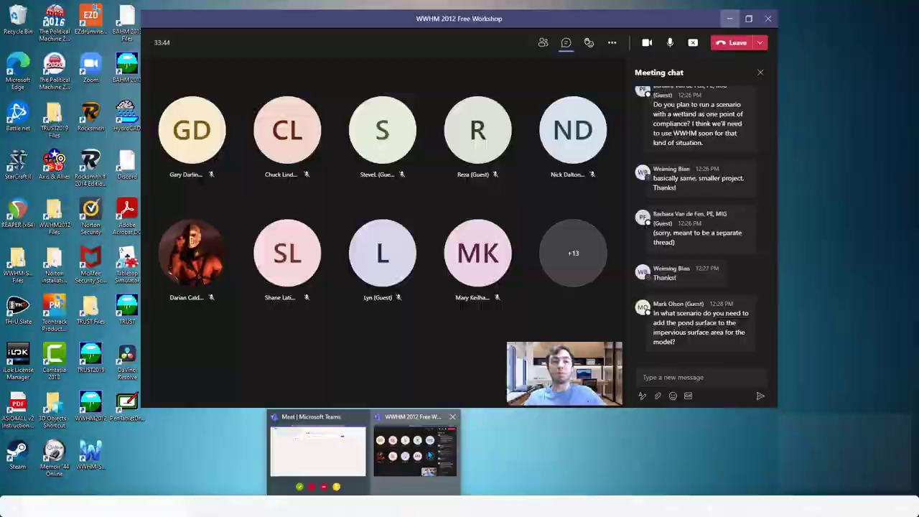
Step: Reread the Teams chat question on adding pond surface to the impervious area, and compare the basin areas with Auto Pond's bottom dimensions
{"action": "left_click", "coordinate": [429, 455]}
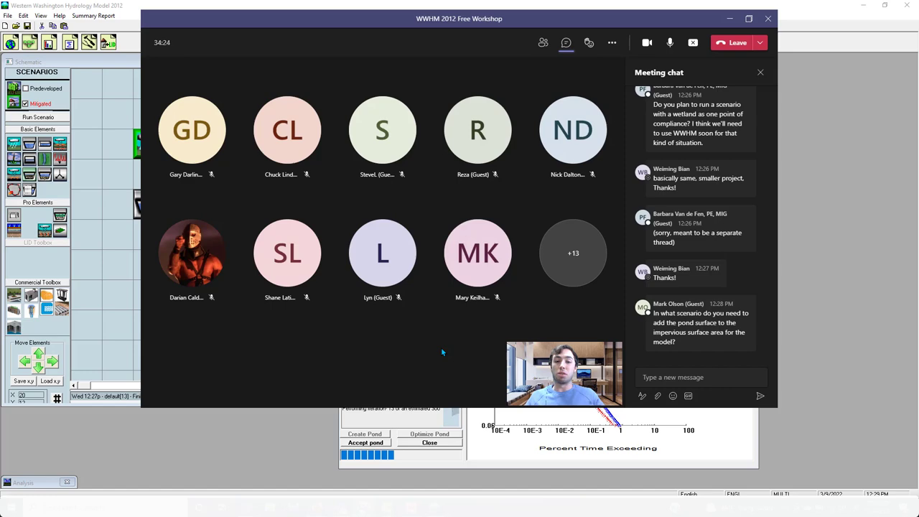
{"action": "left_click_drag", "start_coordinate": [680, 22], "coordinate": [756, 223]}
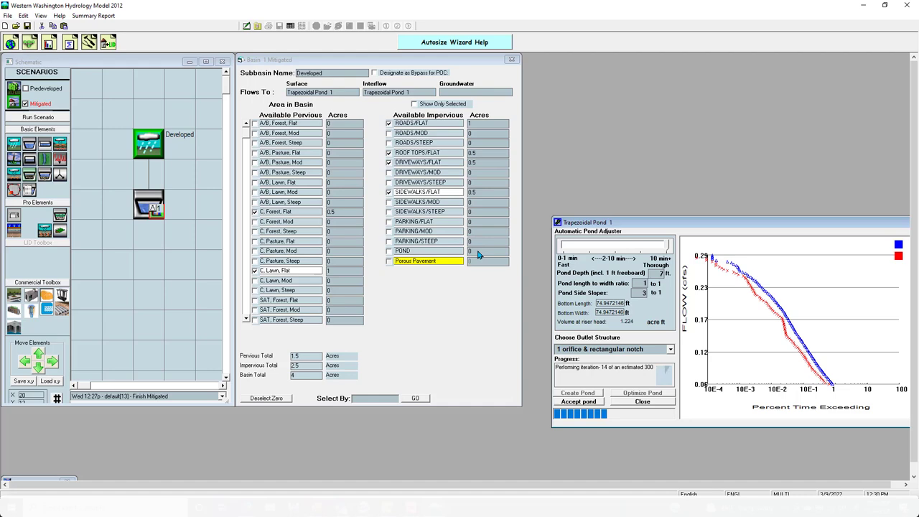
{"action": "left_click_drag", "start_coordinate": [630, 222], "coordinate": [519, 221]}
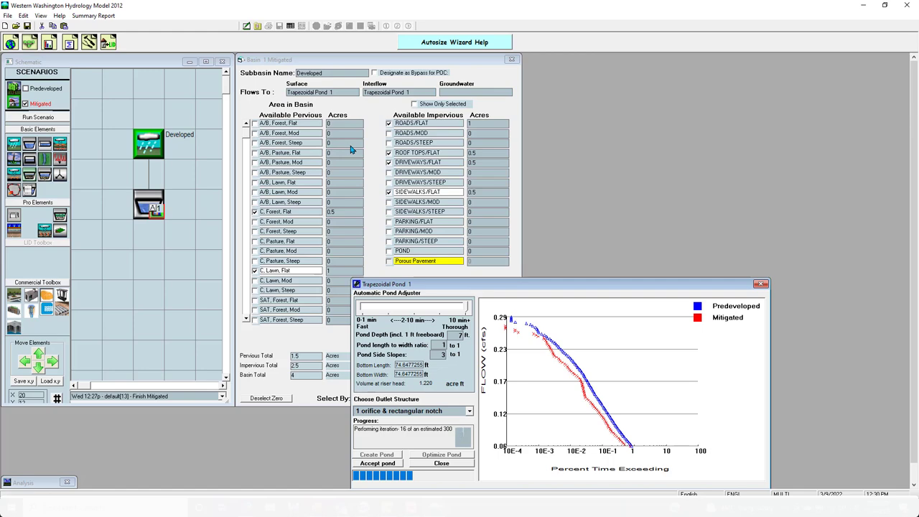
{"action": "left_click_drag", "start_coordinate": [531, 288], "coordinate": [593, 113]}
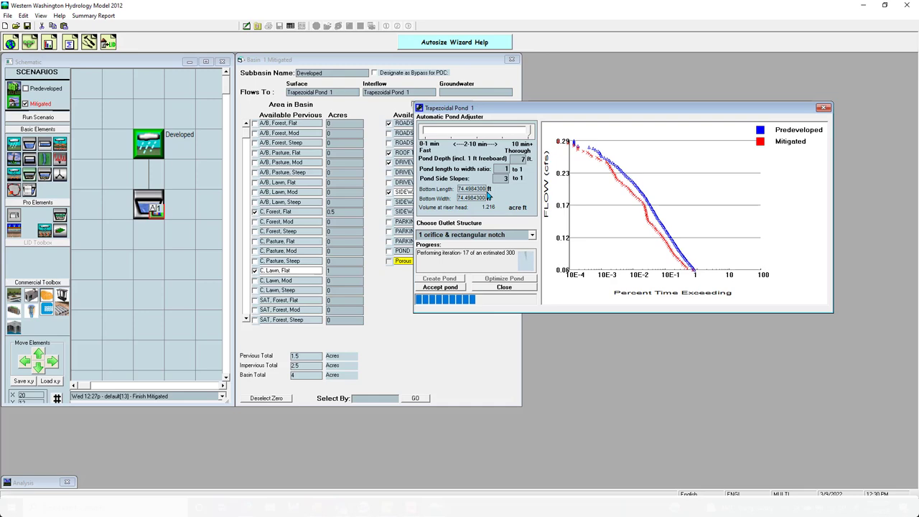
{"action": "left_click_drag", "start_coordinate": [570, 109], "coordinate": [568, 128]}
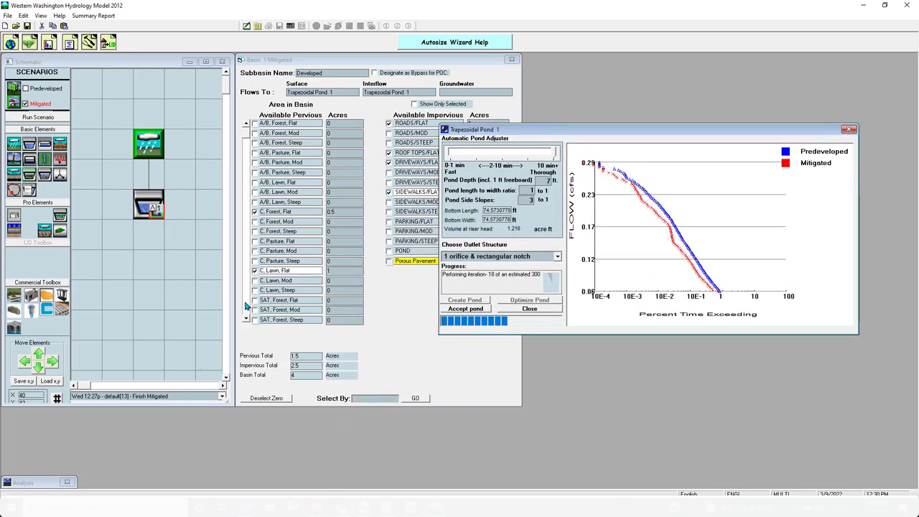
Step: Return to the Teams meeting, read the chat question about deactivating the riser and orifice for an infiltration trench, and minimize the meeting
{"action": "mouse_move", "coordinate": [388, 506]}
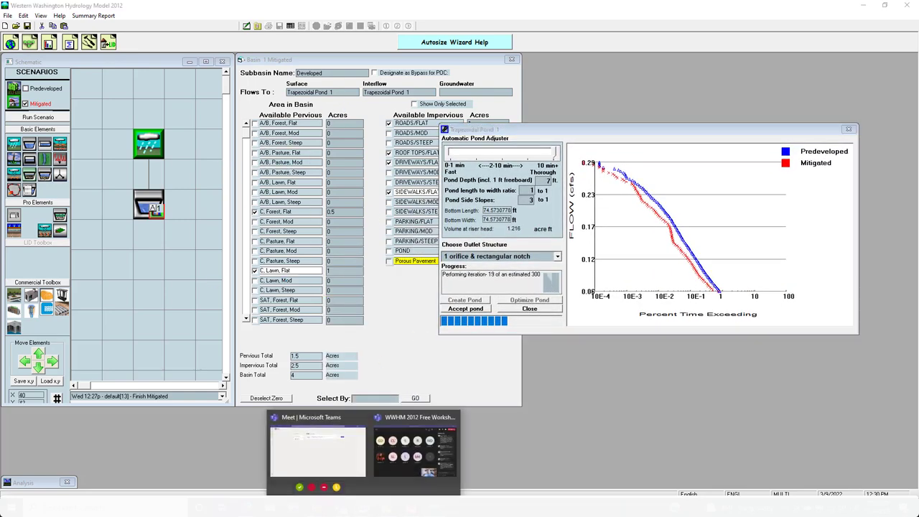
{"action": "left_click", "coordinate": [445, 442]}
{"action": "left_click_drag", "start_coordinate": [491, 281], "coordinate": [651, 57]}
{"action": "left_click", "coordinate": [363, 507]}
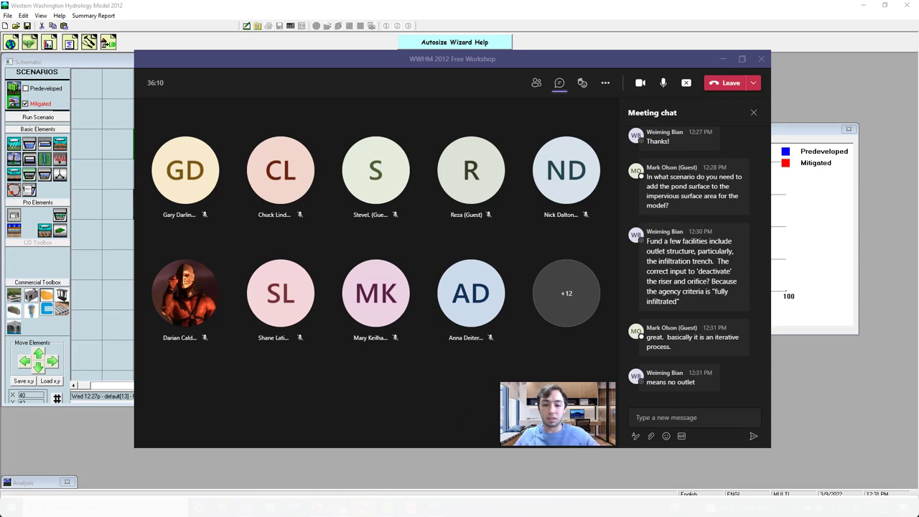
{"action": "mouse_move", "coordinate": [362, 506]}
{"action": "left_click", "coordinate": [317, 452]}
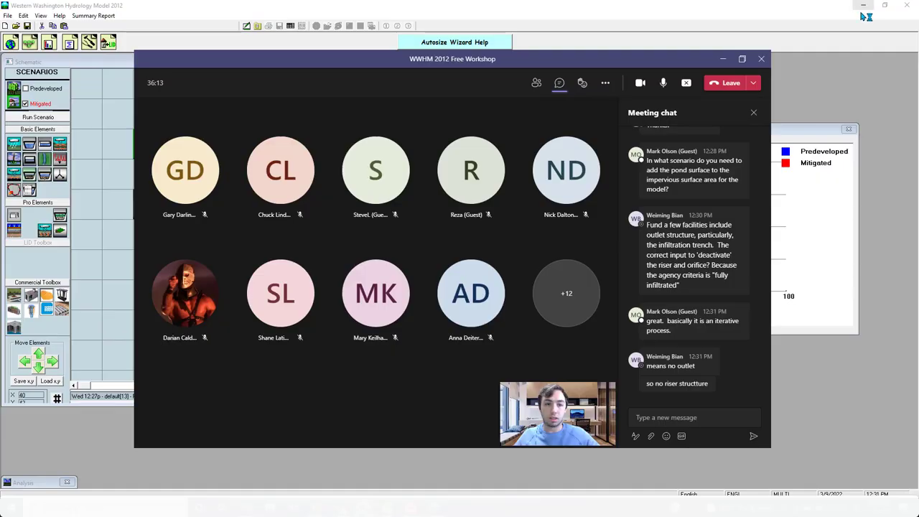
{"action": "left_click", "coordinate": [866, 12]}
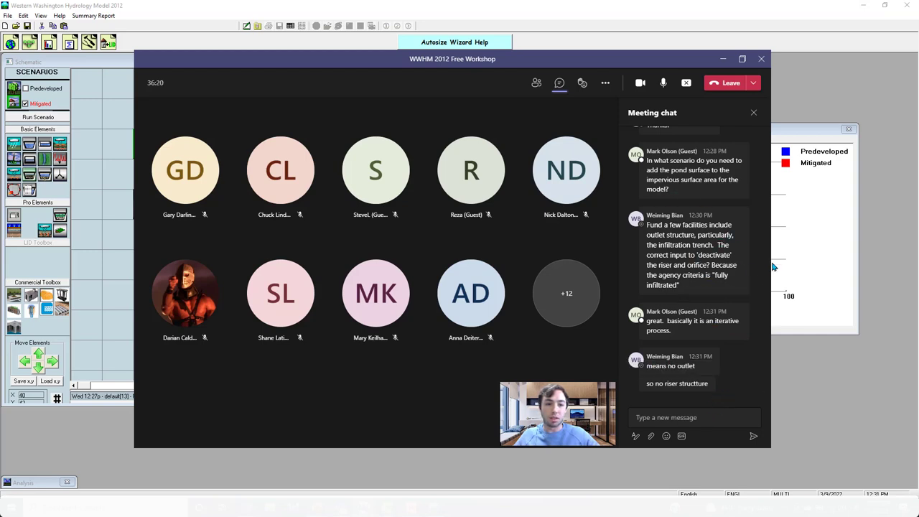
{"action": "left_click_drag", "start_coordinate": [497, 61], "coordinate": [542, 73]}
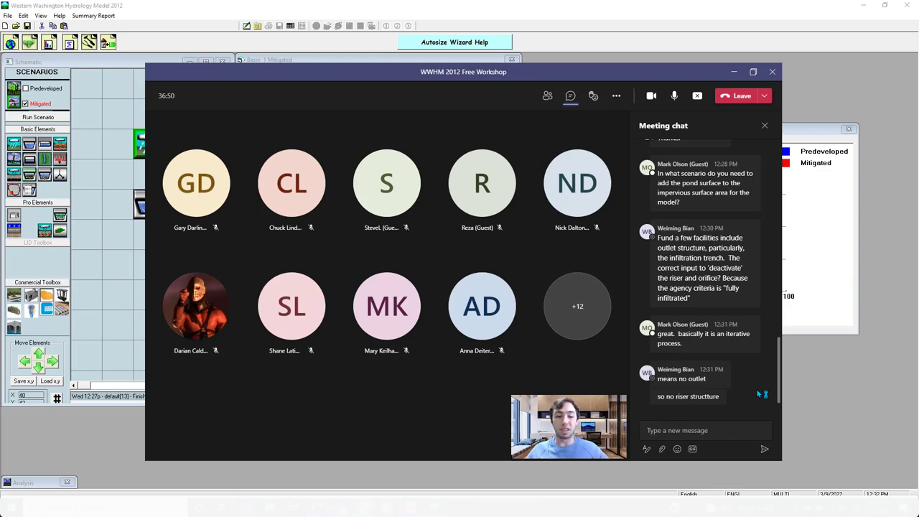
{"action": "left_click", "coordinate": [733, 72]}
Step: Display the trapezoidal pond's facility settings and place the Auto Pond window below its orifice data
{"action": "left_click_drag", "start_coordinate": [656, 133], "coordinate": [430, 135]}
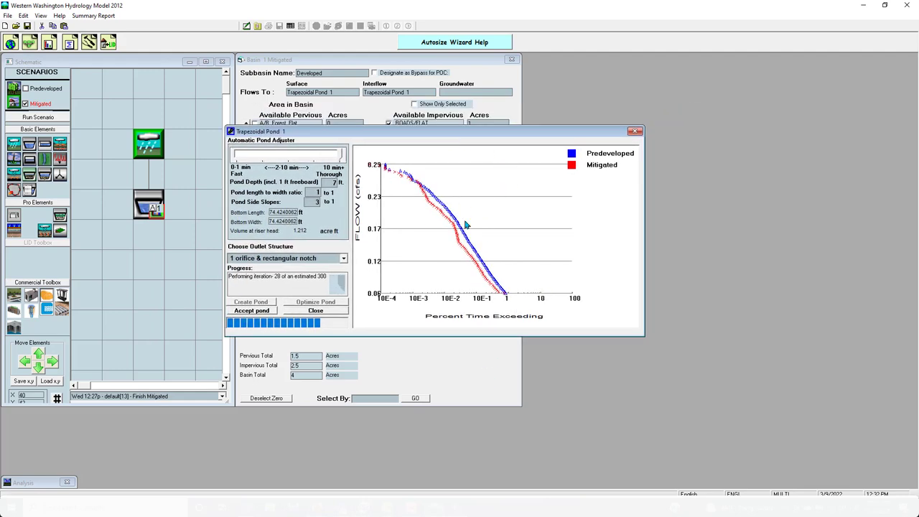
{"action": "left_click_drag", "start_coordinate": [438, 134], "coordinate": [474, 259]}
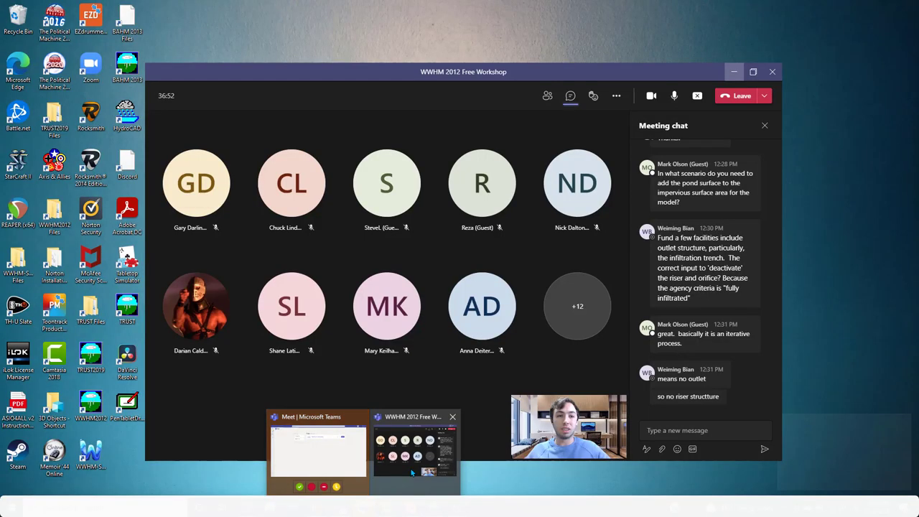
Step: Check the Teams meeting chat for follow-up messages on the riser structure question, and minimize the meeting window
{"action": "left_click", "coordinate": [413, 452]}
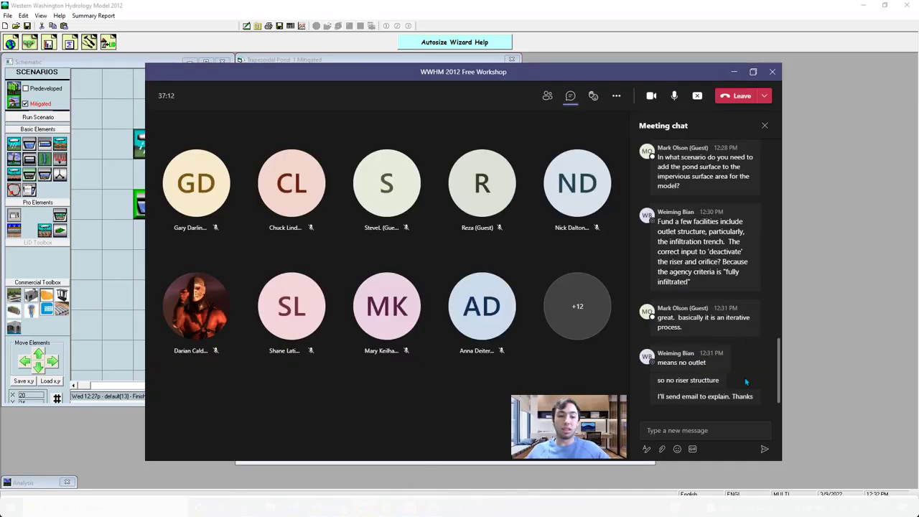
{"action": "mouse_move", "coordinate": [714, 406]}
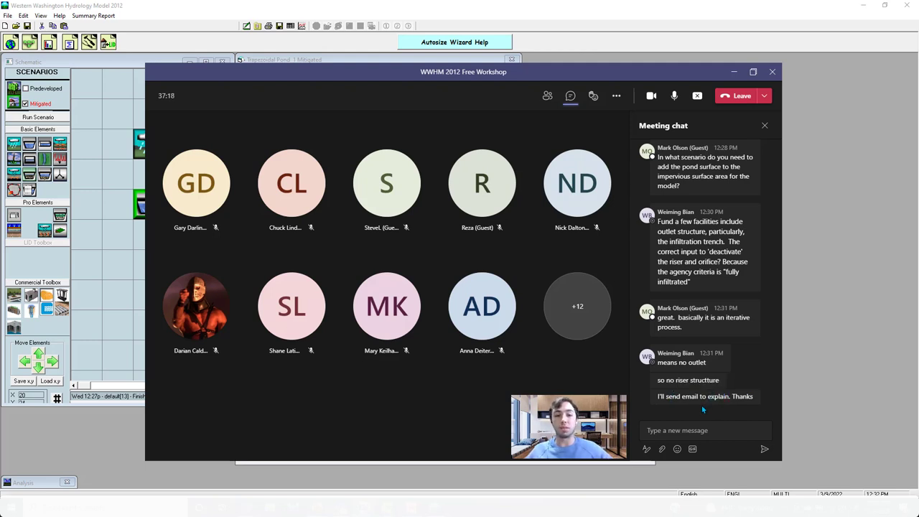
{"action": "left_click_drag", "start_coordinate": [677, 67], "coordinate": [671, 60]}
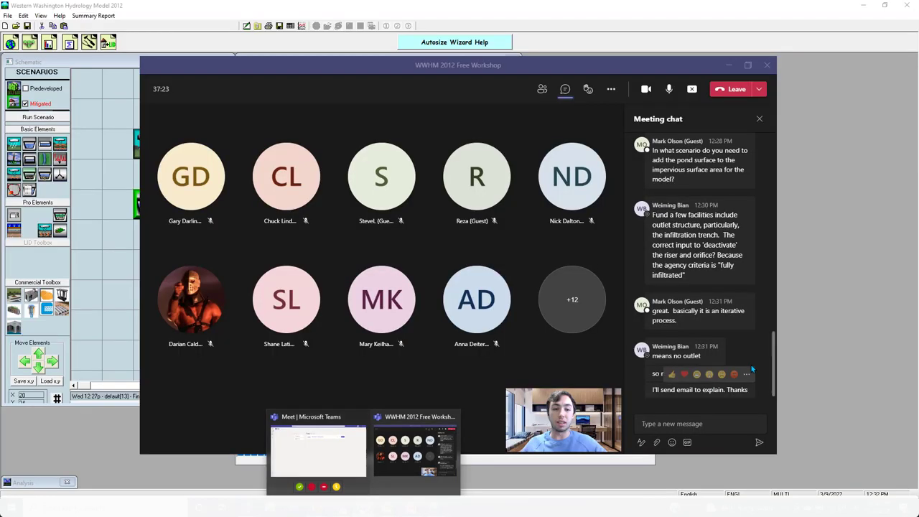
{"action": "left_click", "coordinate": [861, 313]}
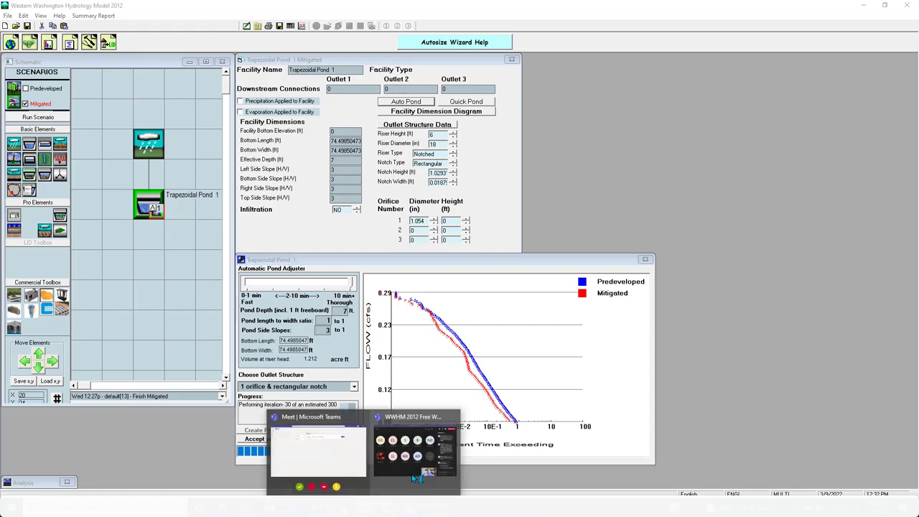
{"action": "left_click", "coordinate": [301, 460]}
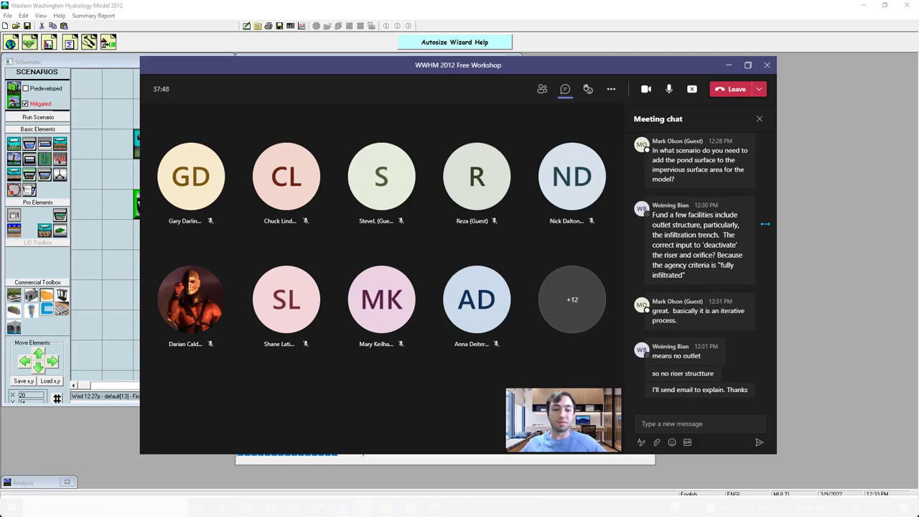
{"action": "left_click", "coordinate": [728, 64]}
Step: Acknowledge the completed Auto Pond run and close the Auto Pond window
{"action": "left_click_drag", "start_coordinate": [559, 263], "coordinate": [591, 107]}
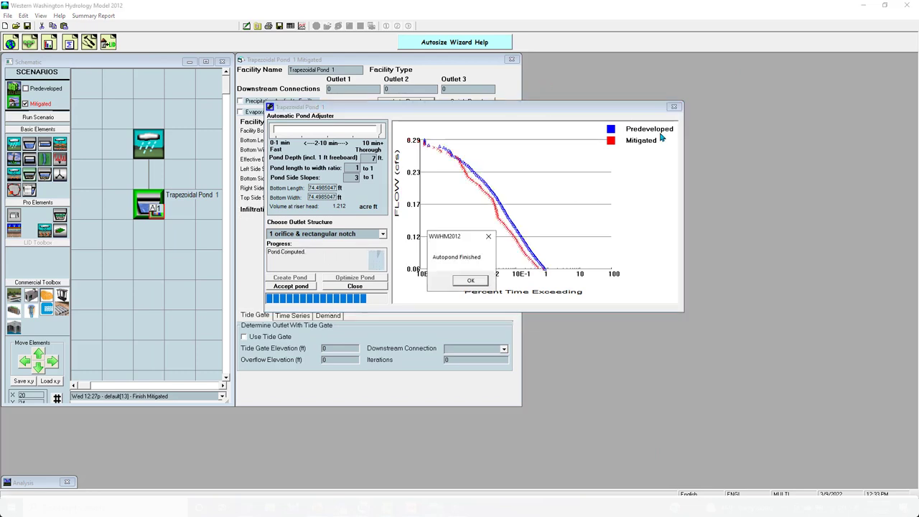
{"action": "left_click", "coordinate": [470, 280]}
{"action": "left_click_drag", "start_coordinate": [486, 108], "coordinate": [459, 113]}
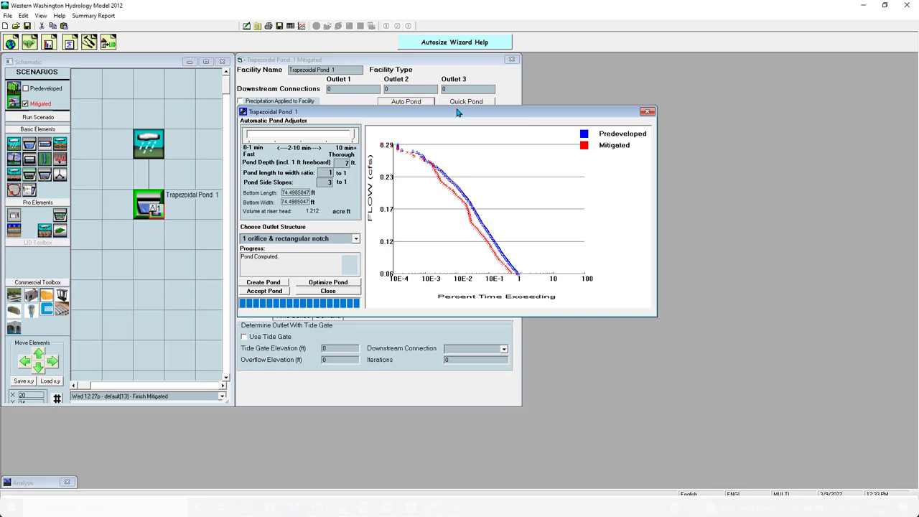
{"action": "left_click", "coordinate": [649, 115]}
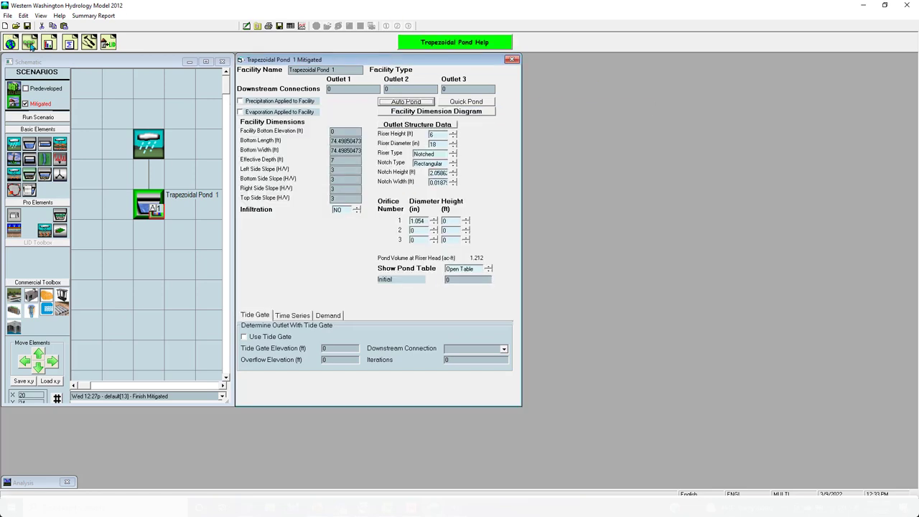
Step: Examine the POC 1 flow duration results for the Auto Pond sizing and close the analysis
{"action": "left_click", "coordinate": [50, 45]}
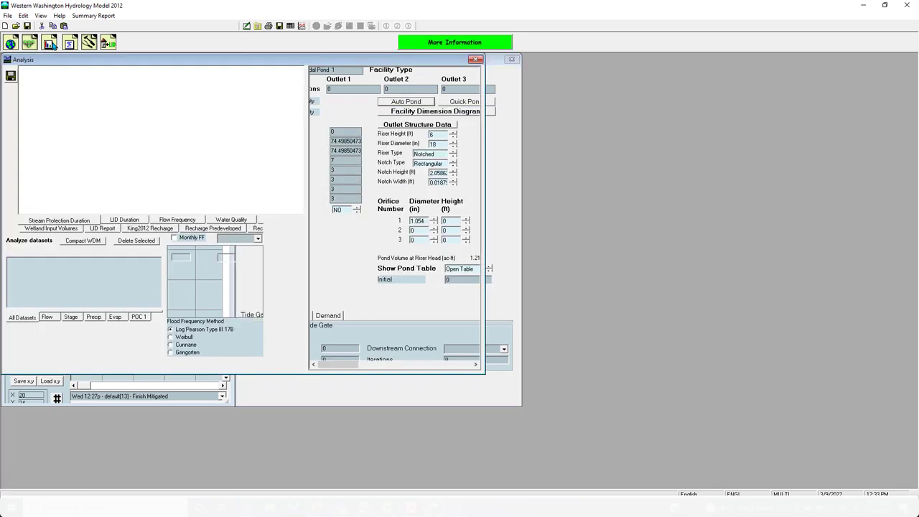
{"action": "left_click", "coordinate": [139, 317]}
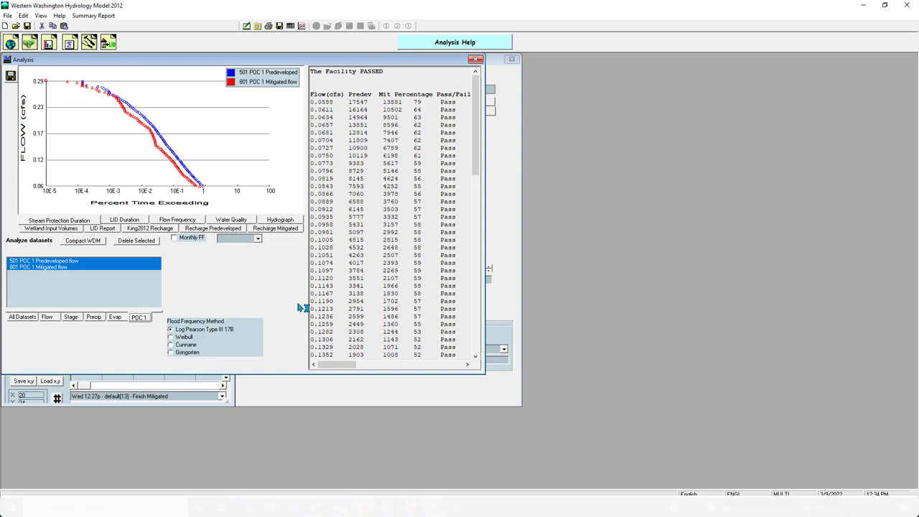
{"action": "left_click_drag", "start_coordinate": [477, 164], "coordinate": [164, 102]}
{"action": "left_click", "coordinate": [475, 60]}
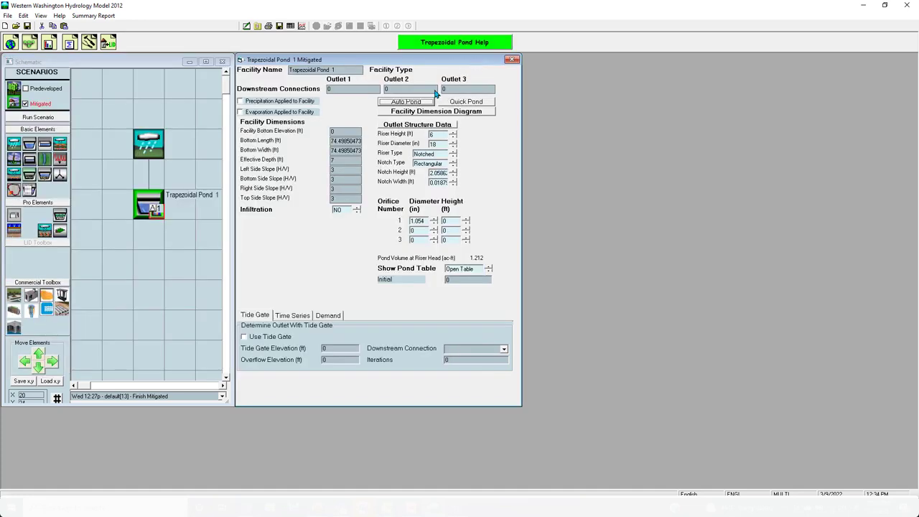